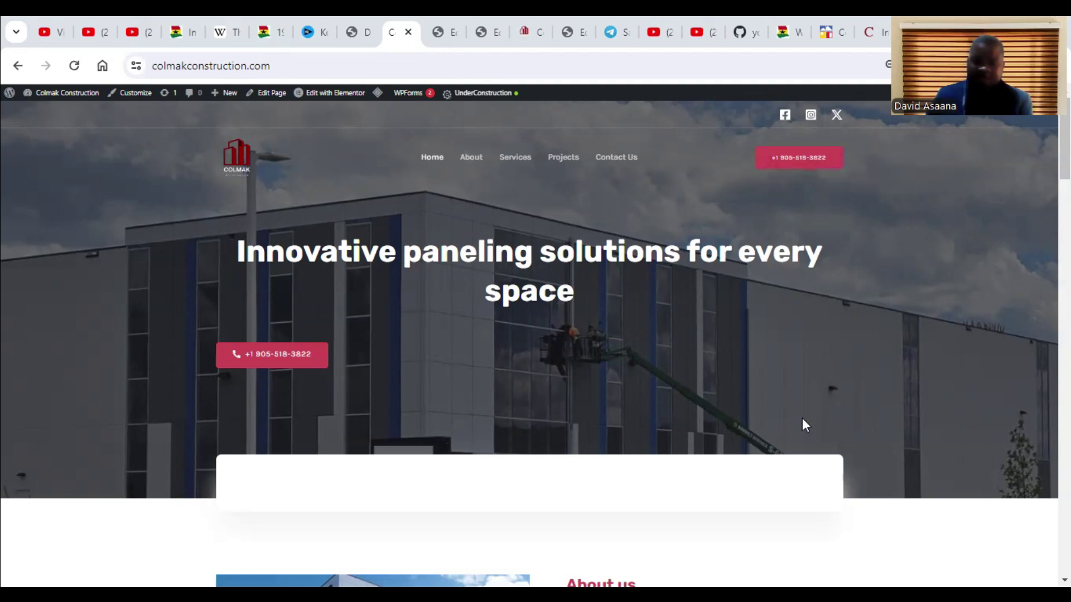
Step: Switch to the browser tab holding the WordPress Dashboard (wp-admin)
click(446, 16)
Step: Expand Custom Links in the Main menu editor and focus its URL and Link Text fields
click(357, 16)
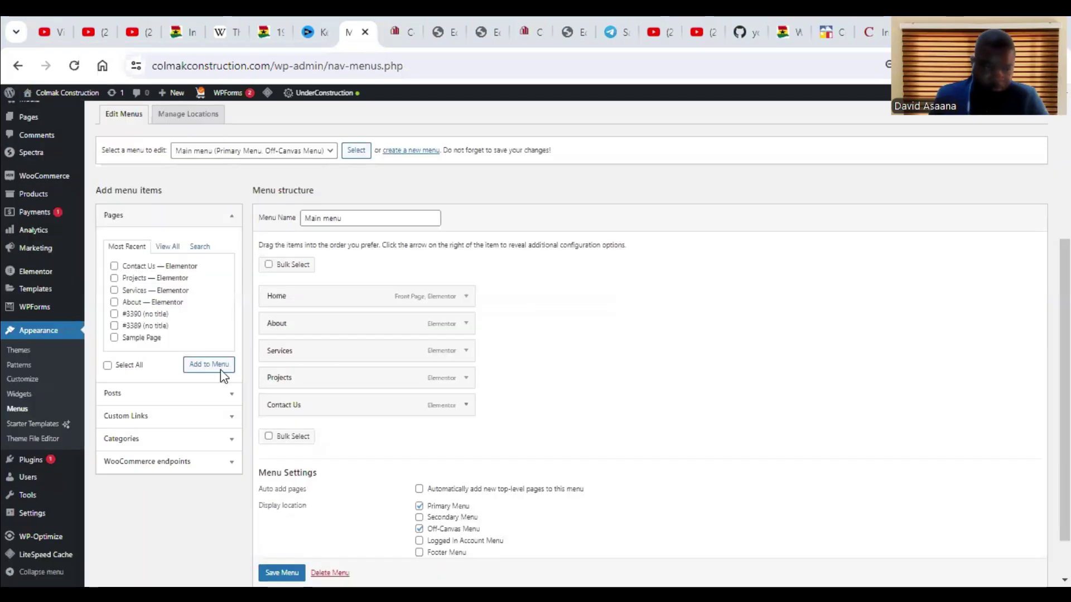
click(214, 421)
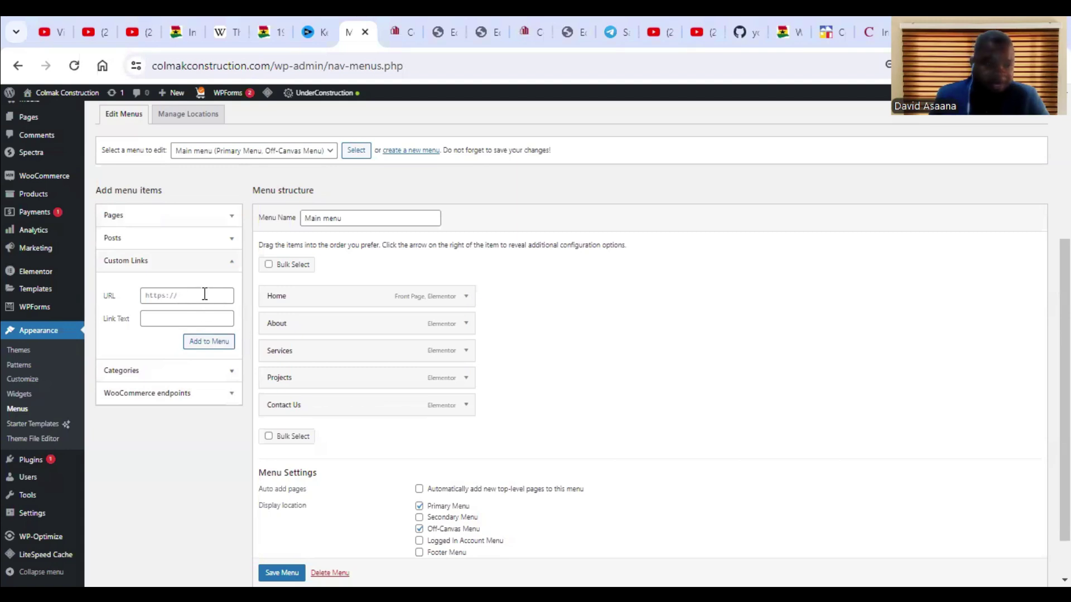
scroll(190, 288, down, 1)
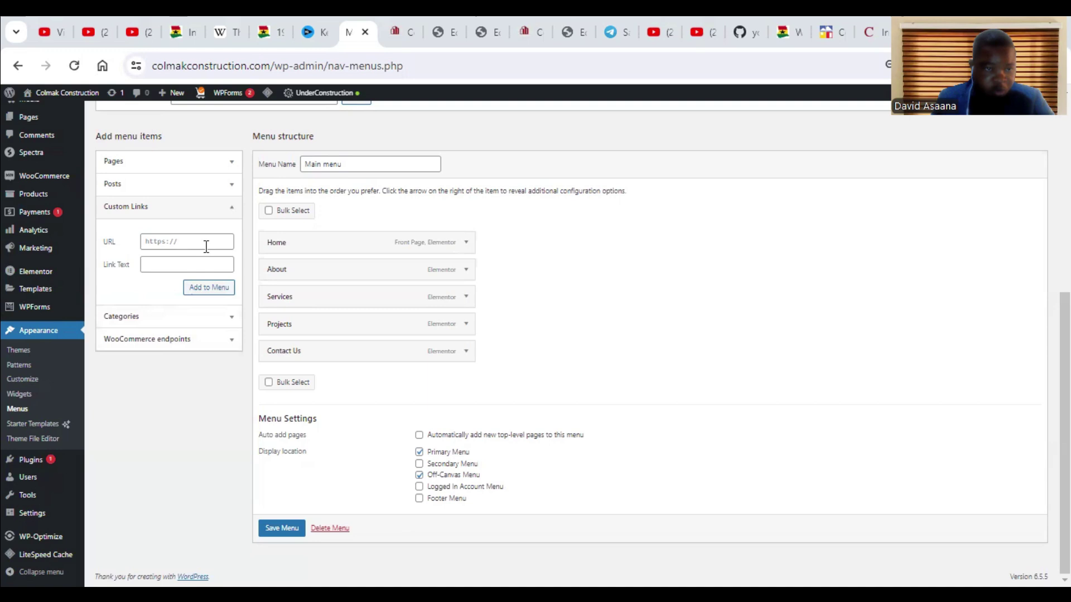
click(205, 242)
click(148, 266)
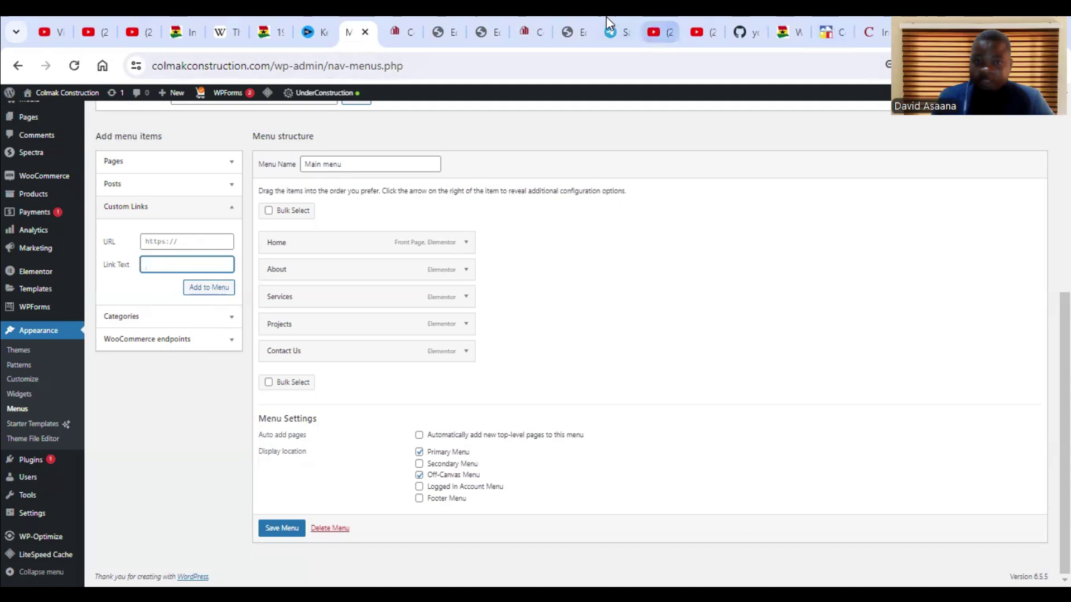
Step: Copy the live contact-us page's address from its browser address bar
click(569, 31)
scroll(666, 256, down, 5)
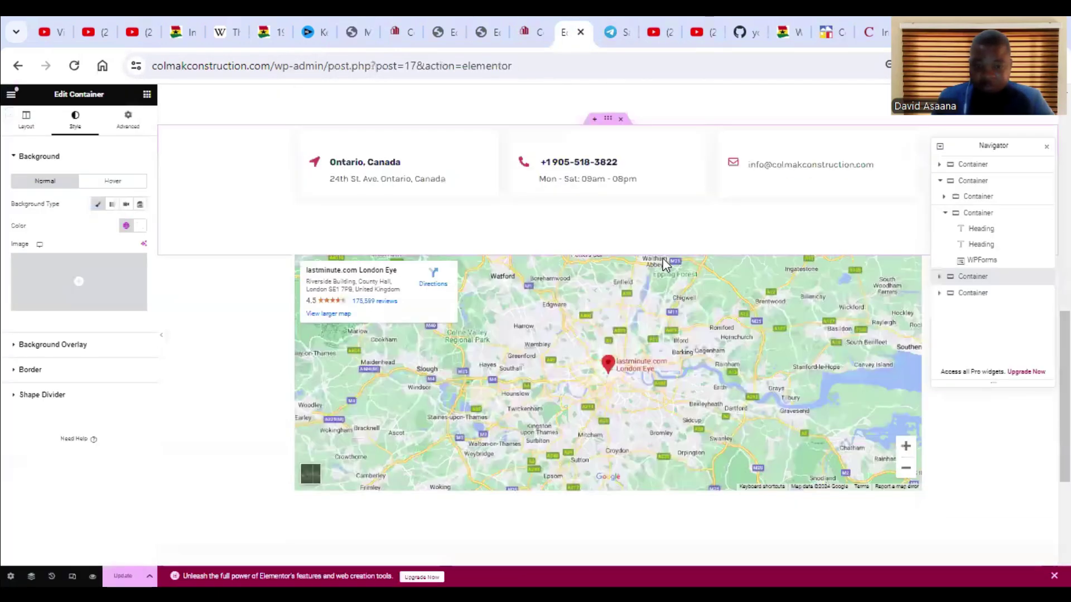
scroll(671, 256, up, 2)
scroll(671, 255, up, 7)
click(542, 24)
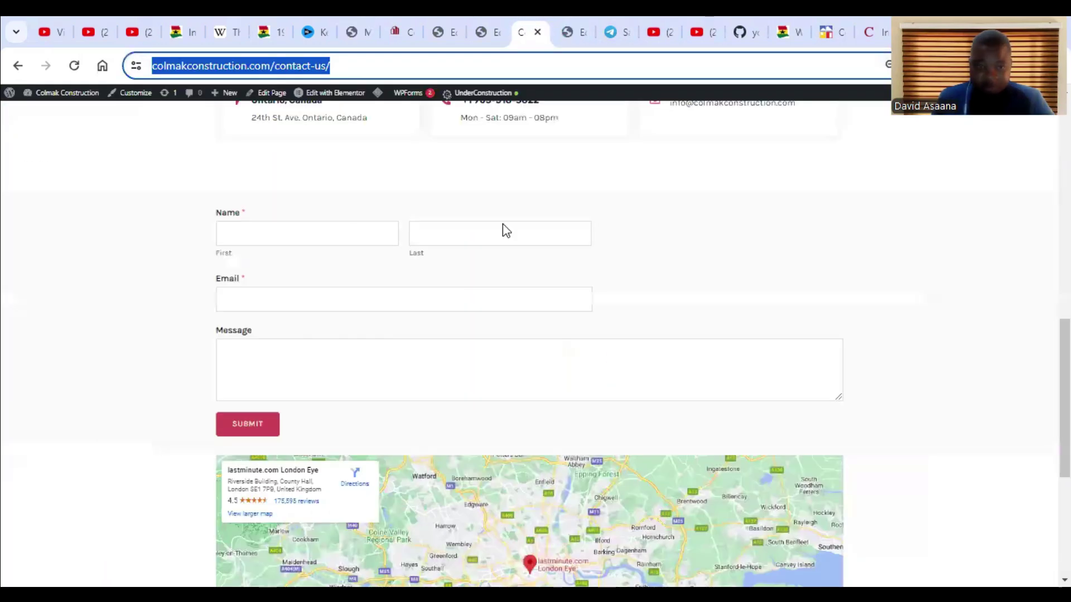
scroll(503, 223, down, 4)
scroll(505, 279, up, 7)
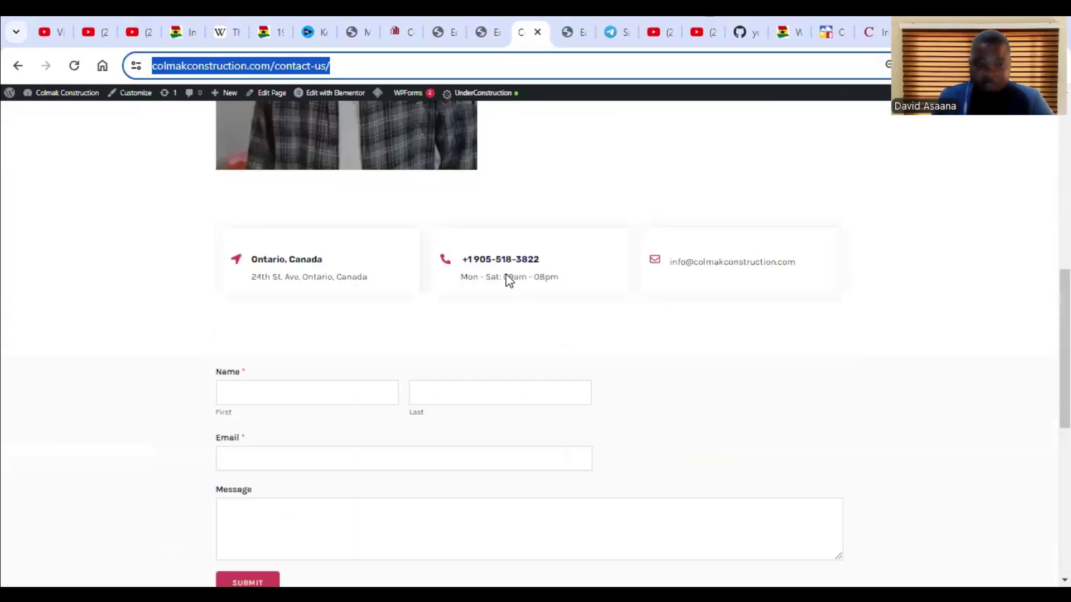
right_click(258, 67)
click(315, 214)
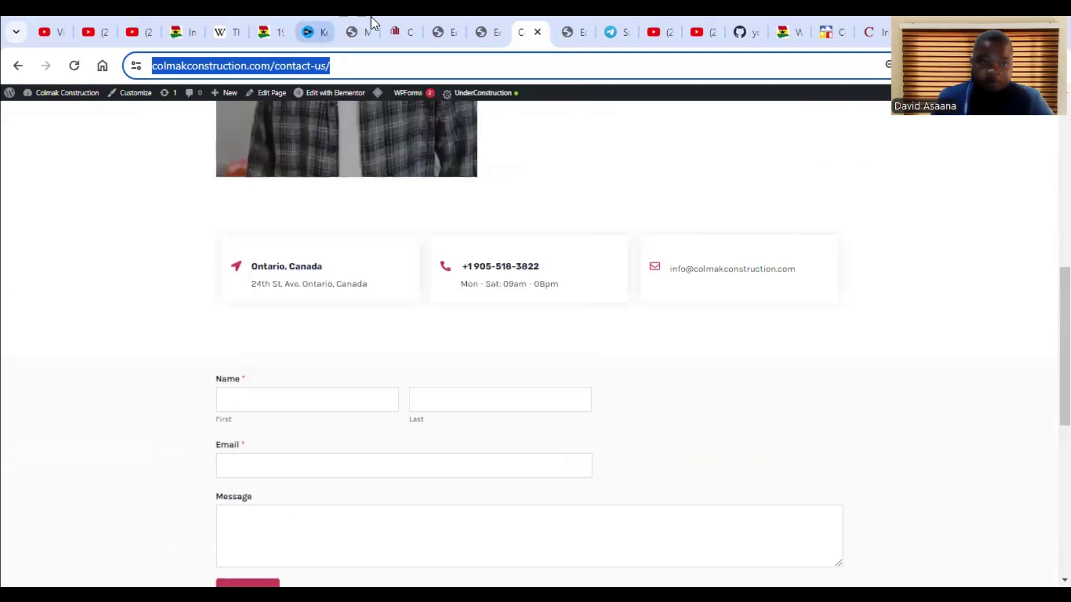
Step: Paste the contact-us address into the custom link's URL field
click(367, 25)
click(187, 242)
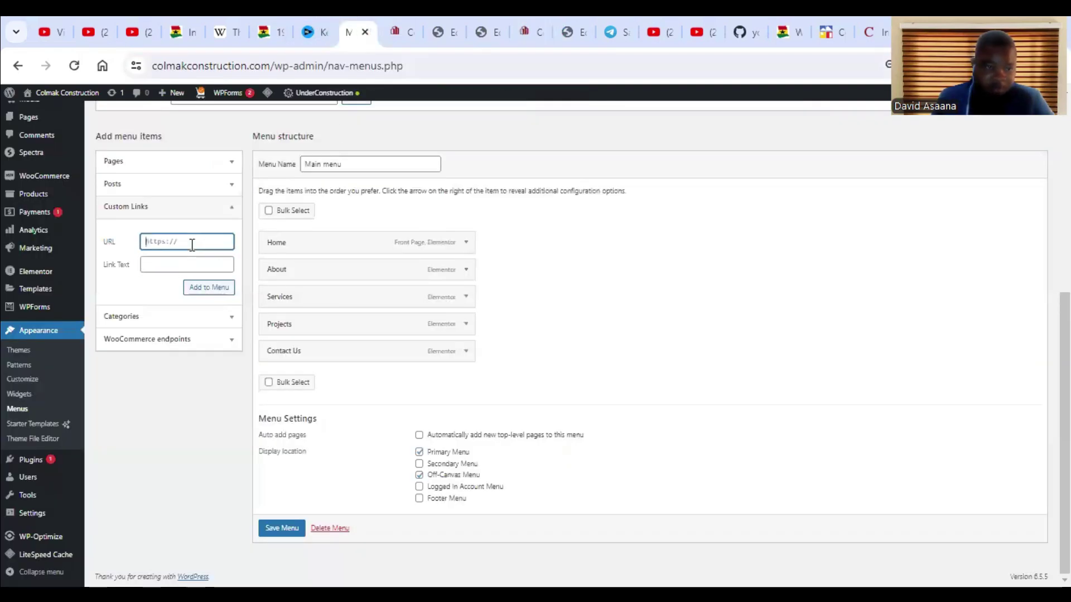
right_click(190, 246)
click(217, 399)
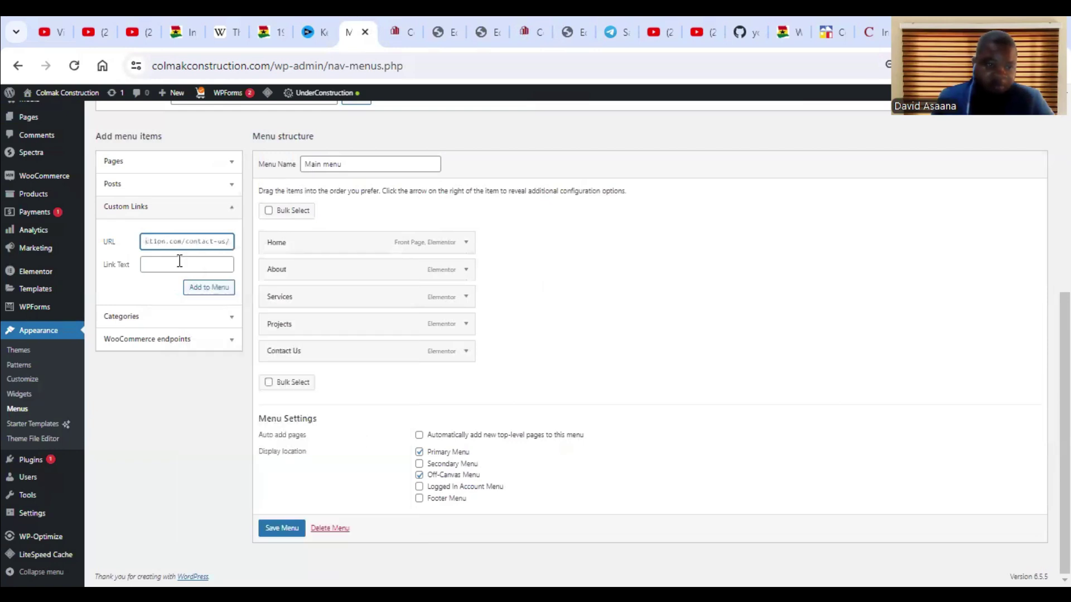
click(170, 267)
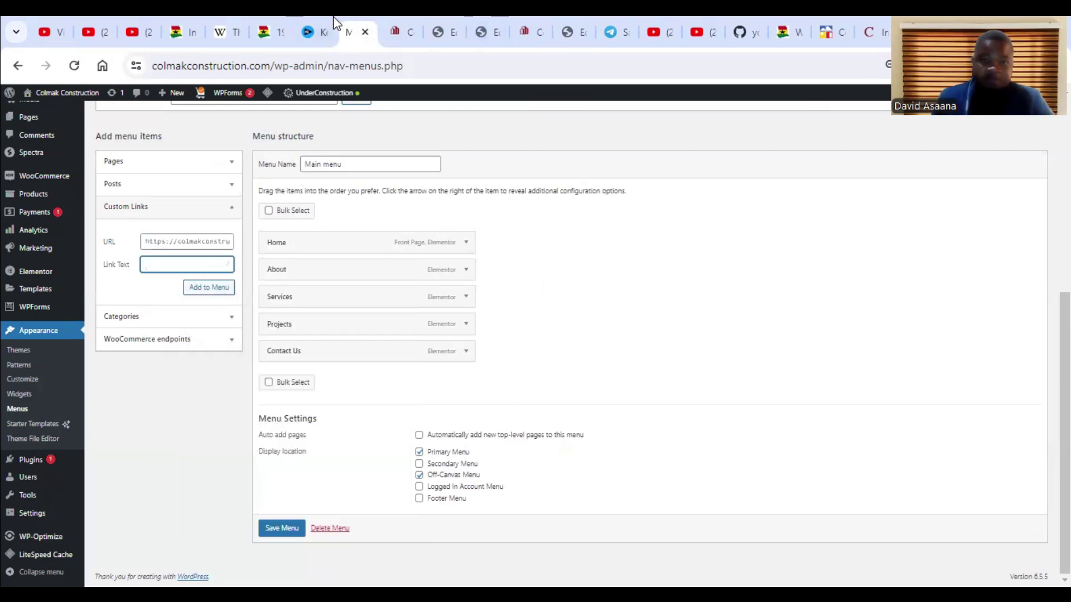
Step: Copy the SCHEDULE CONSULTATION label text from the Telegram saved messages
click(611, 25)
mouse_move(785, 474)
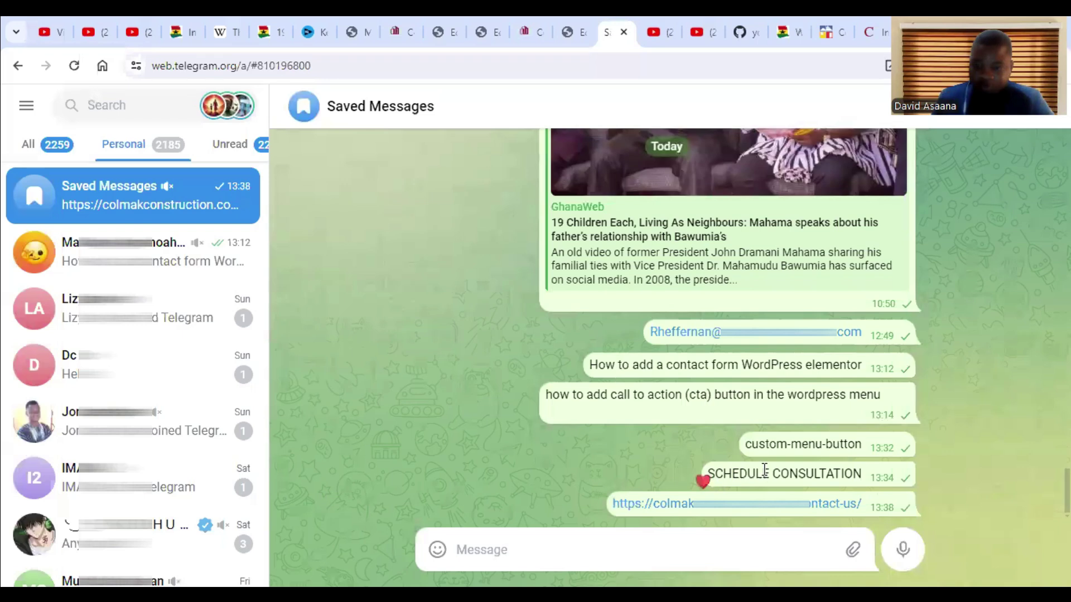
right_click(764, 471)
click(850, 337)
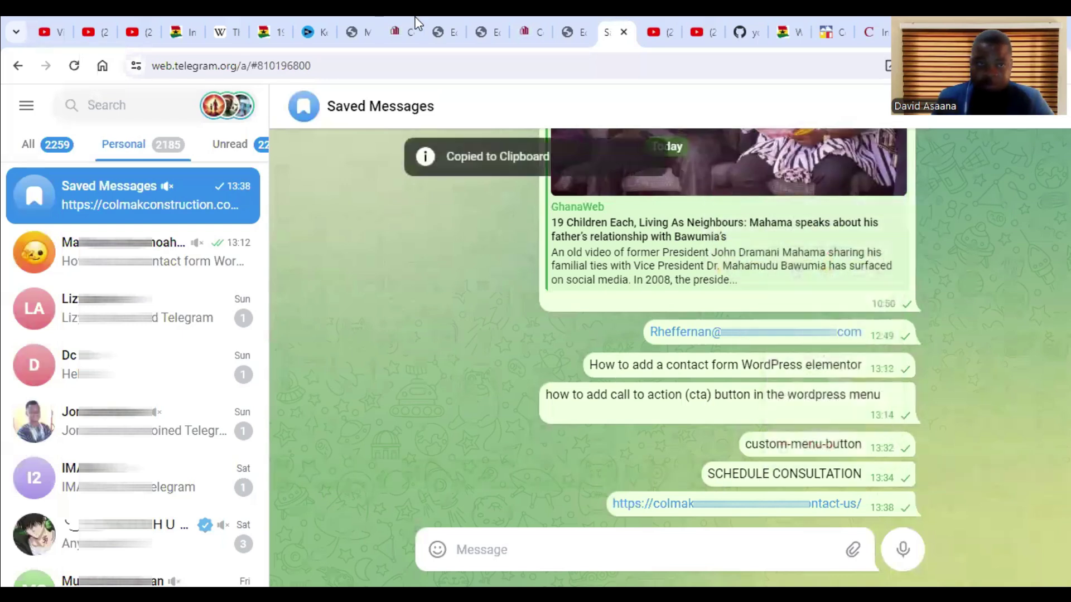
Step: Paste SCHEDULE CONSULTATION as the link text and add the custom link to the Main menu
click(356, 23)
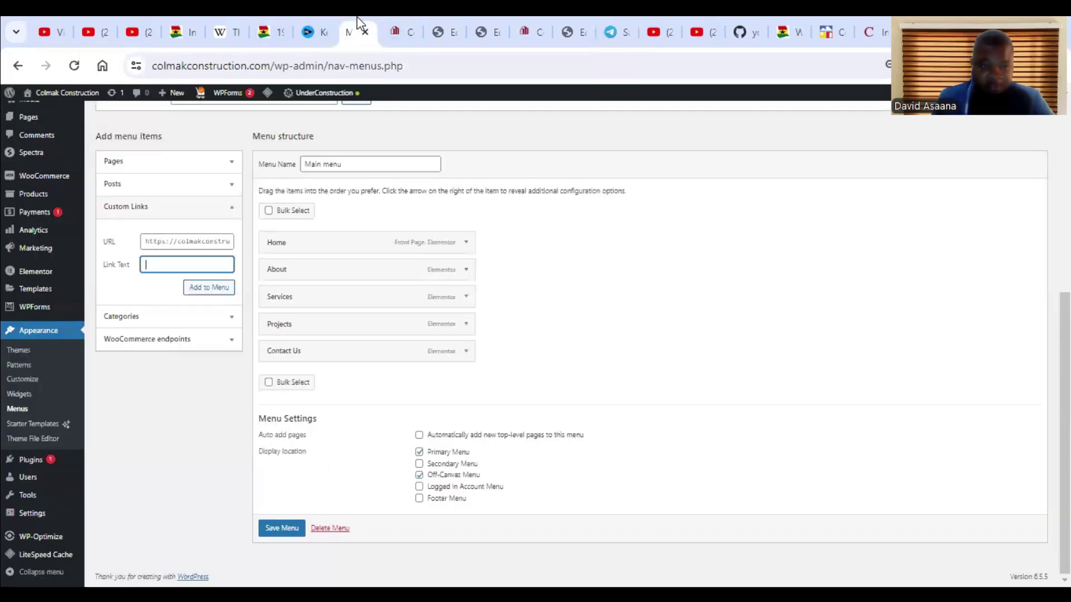
right_click(153, 268)
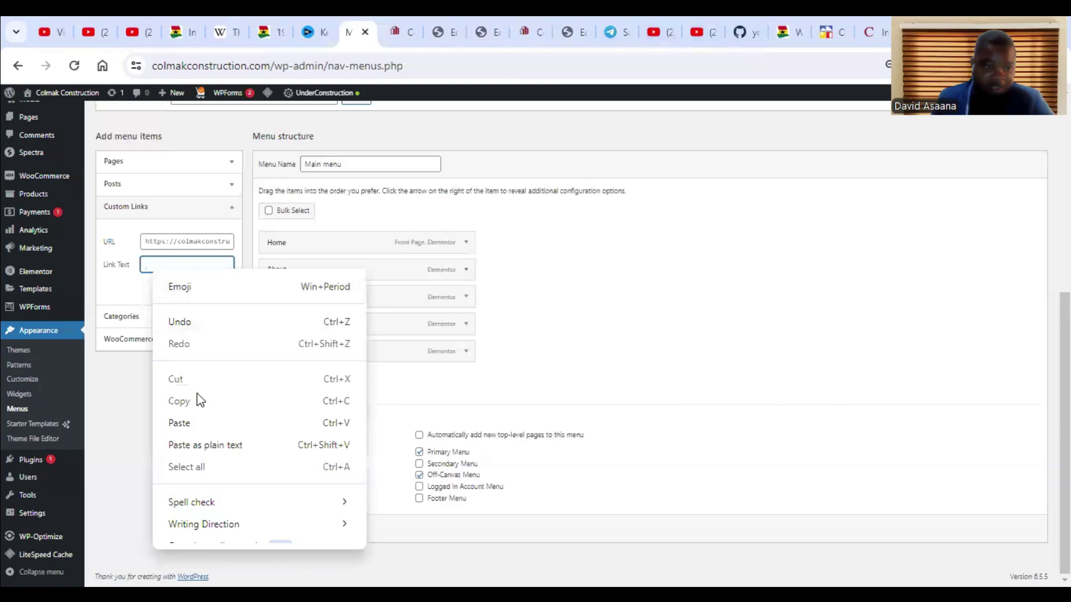
click(179, 423)
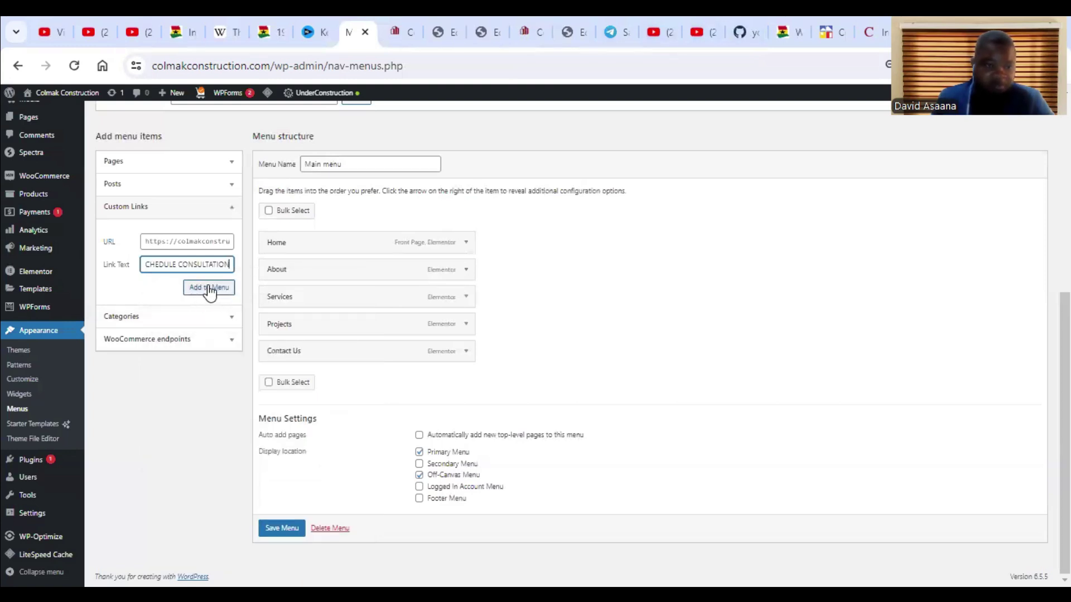
click(215, 291)
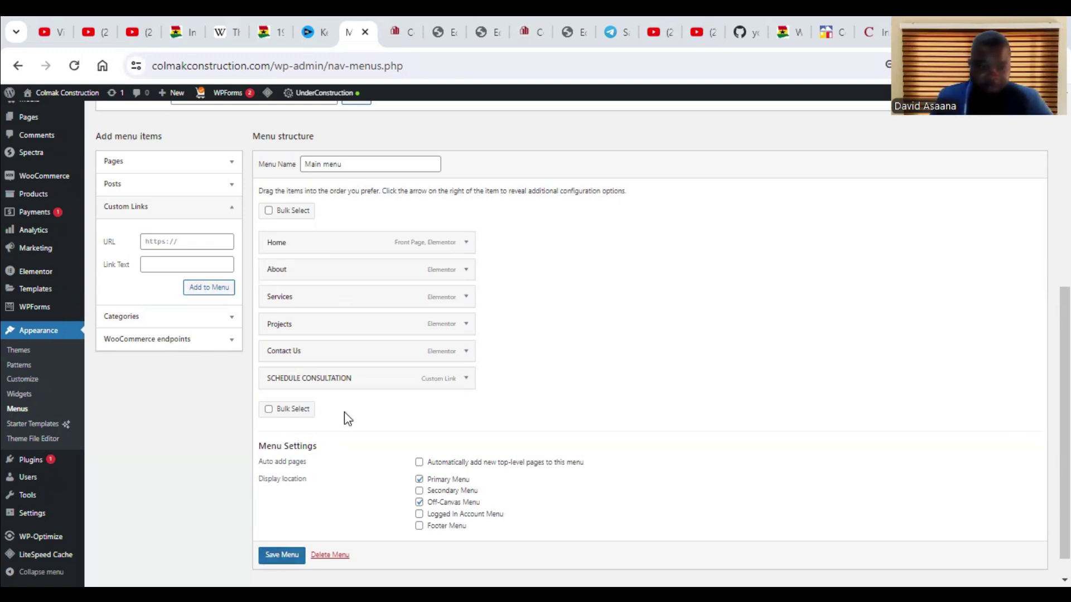
Step: Expand the new SCHEDULE CONSULTATION item and save the menu
click(466, 379)
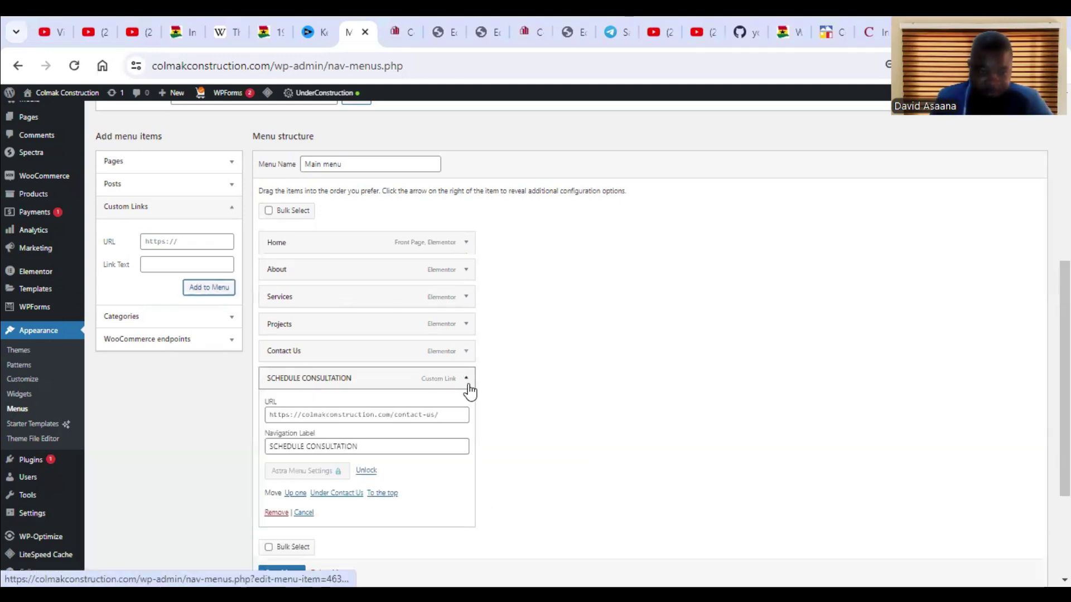
scroll(389, 463, down, 2)
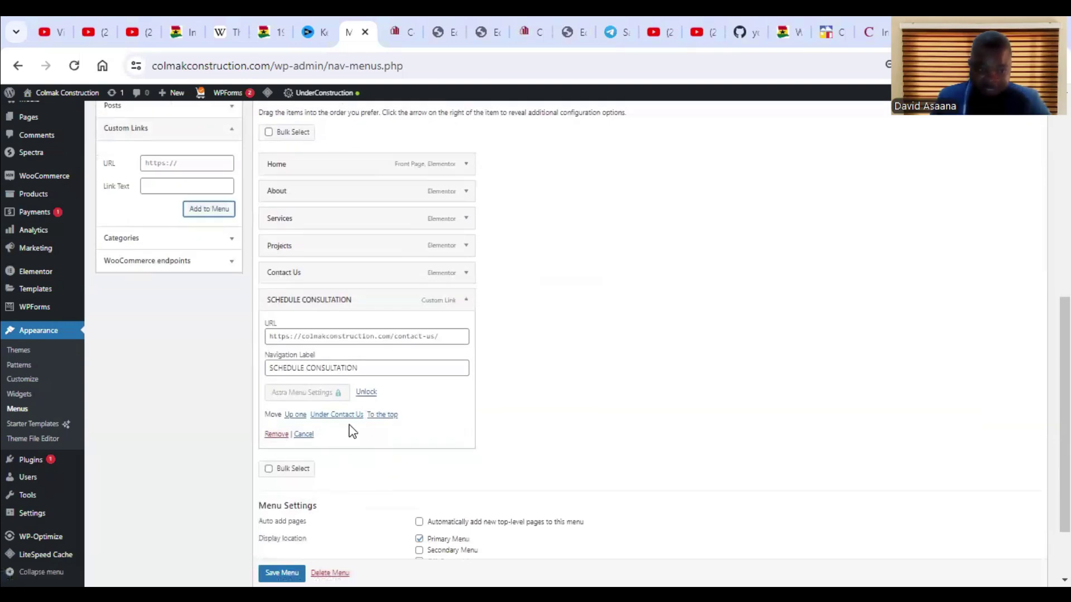
scroll(429, 385, up, 1)
key(Return)
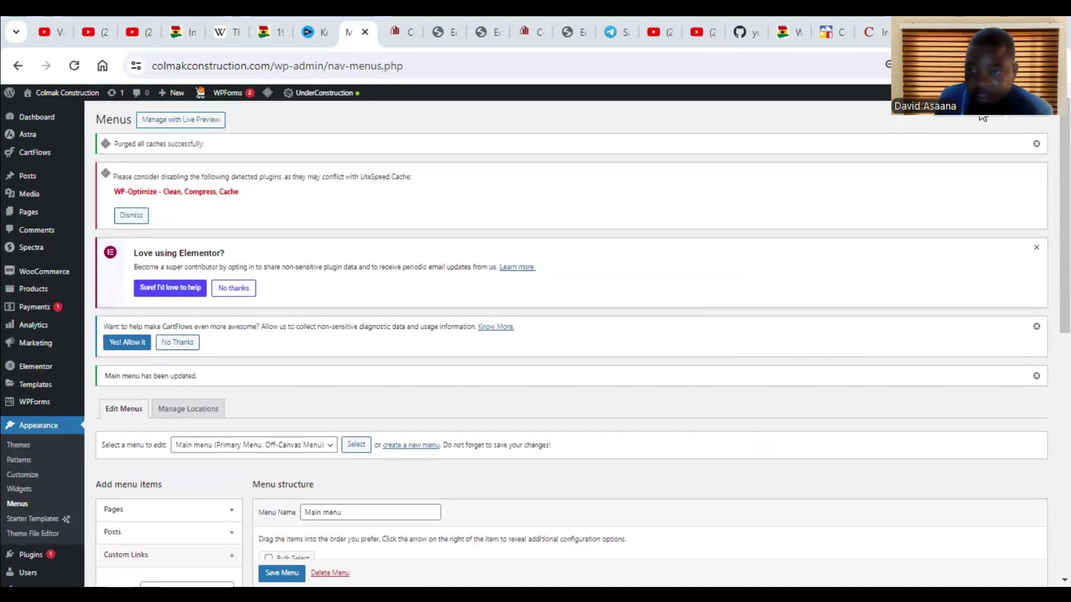
Step: Enable the CSS Classes field for menu items in Screen Options
click(983, 118)
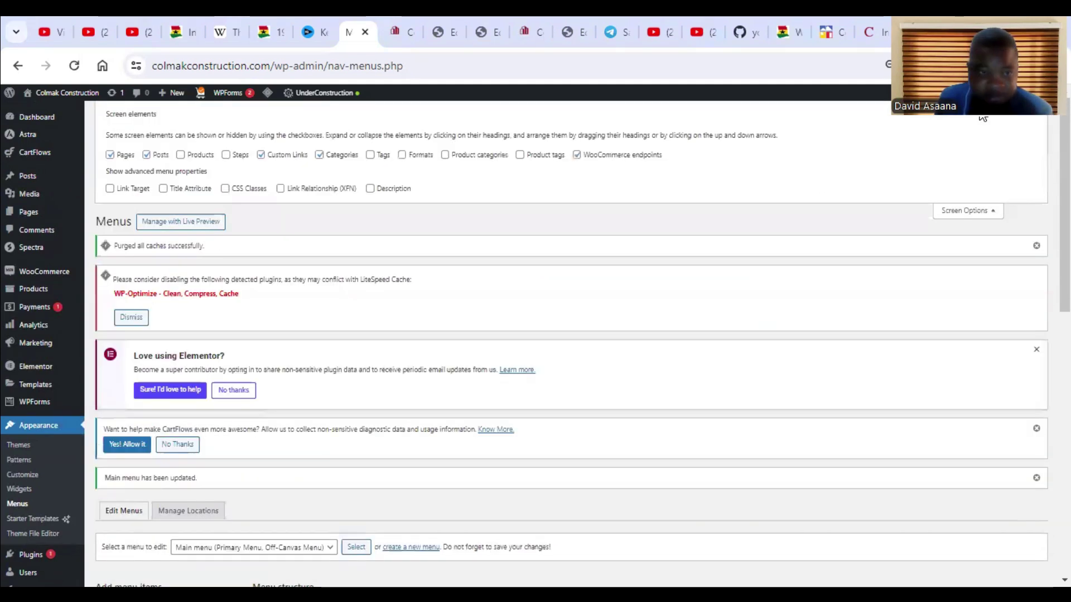
click(226, 190)
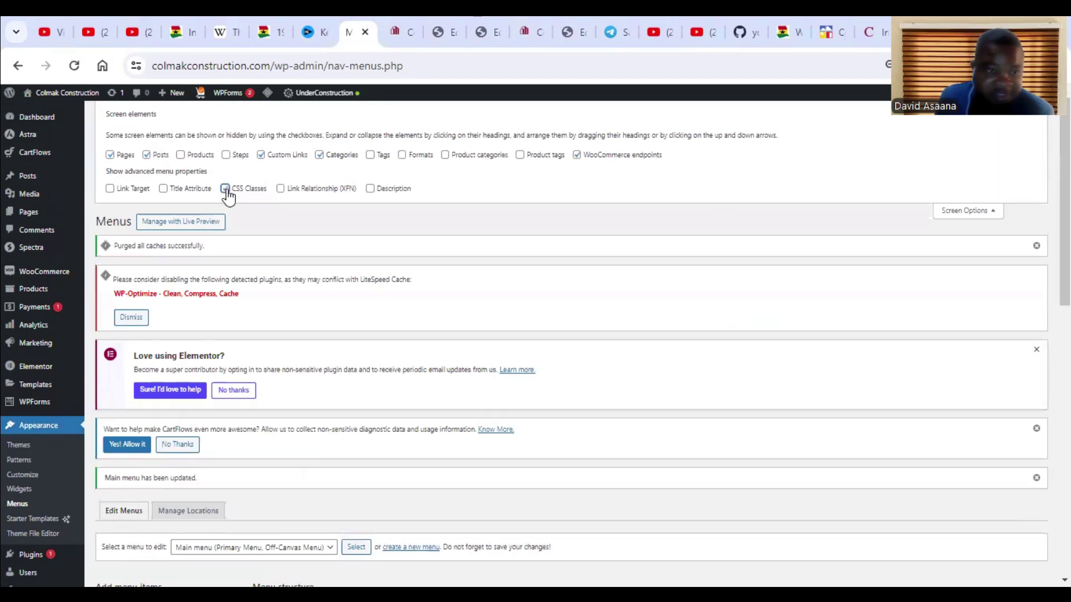
scroll(729, 242, down, 7)
scroll(711, 254, down, 5)
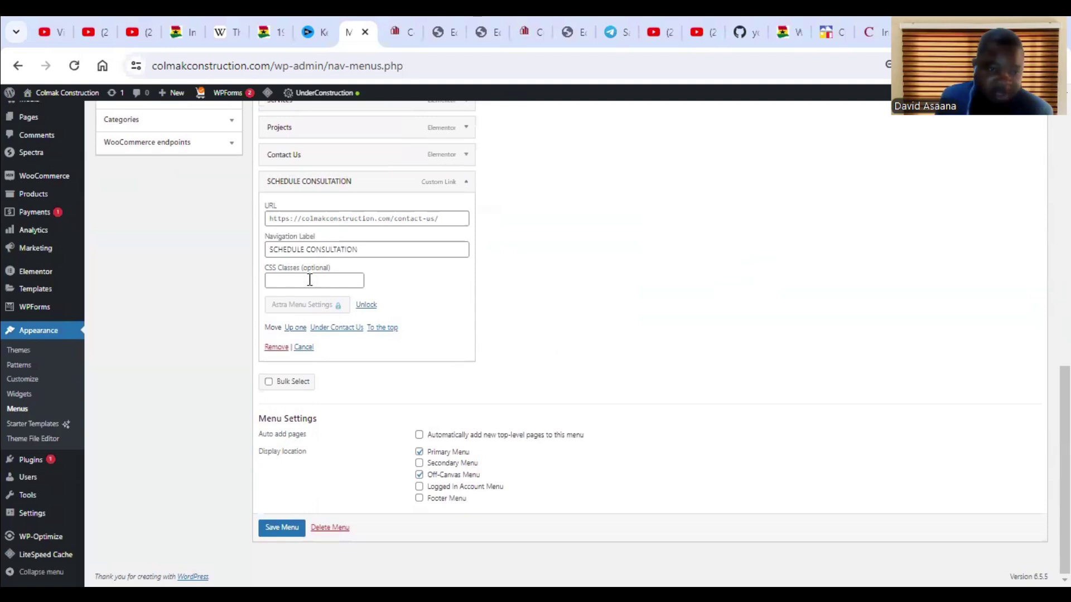
Step: Give SCHEDULE CONSULTATION the CSS class custom-menu-button and save the menu
key(Return)
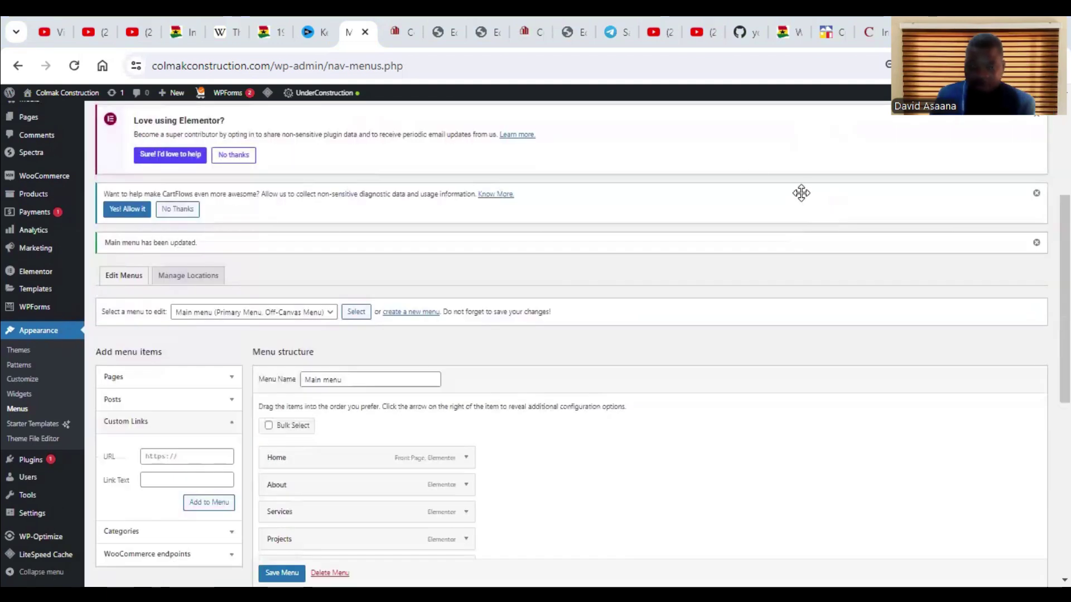
scroll(772, 182, down, 4)
scroll(776, 181, down, 4)
scroll(781, 181, down, 1)
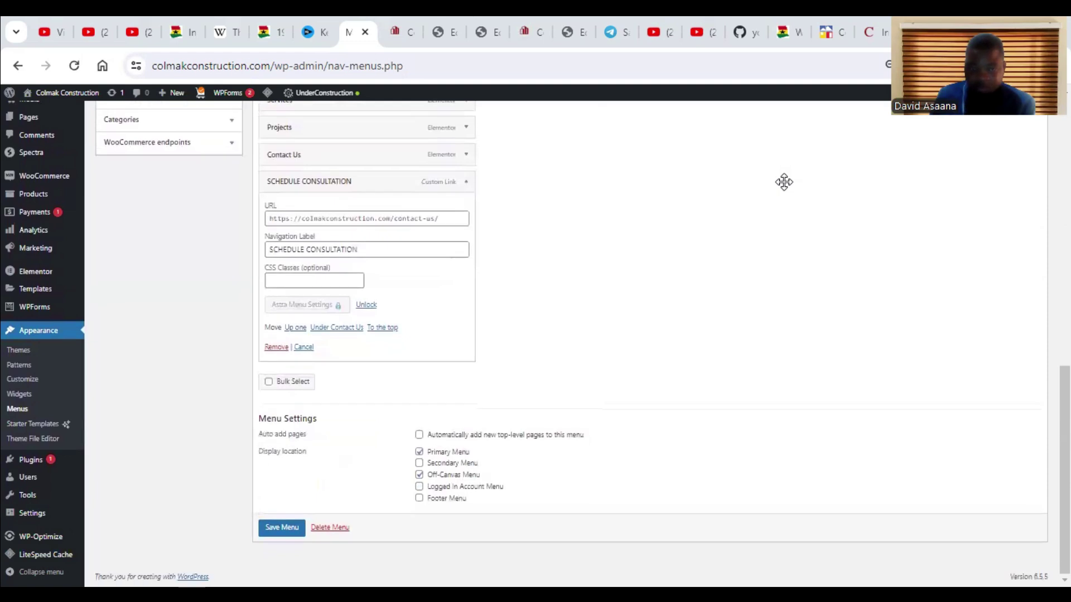
right_click(282, 281)
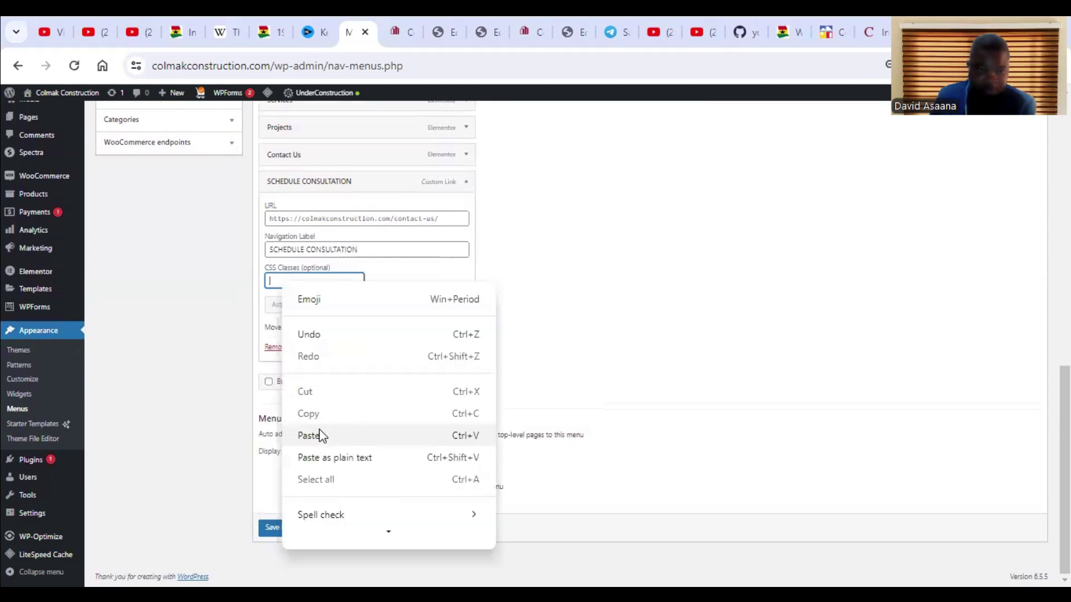
click(320, 433)
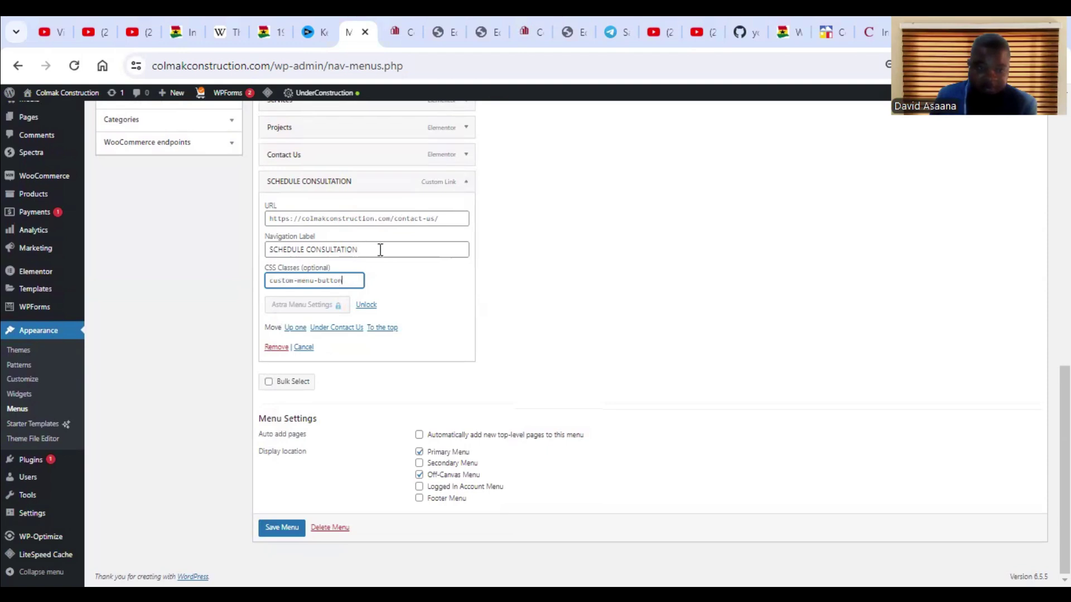
click(290, 531)
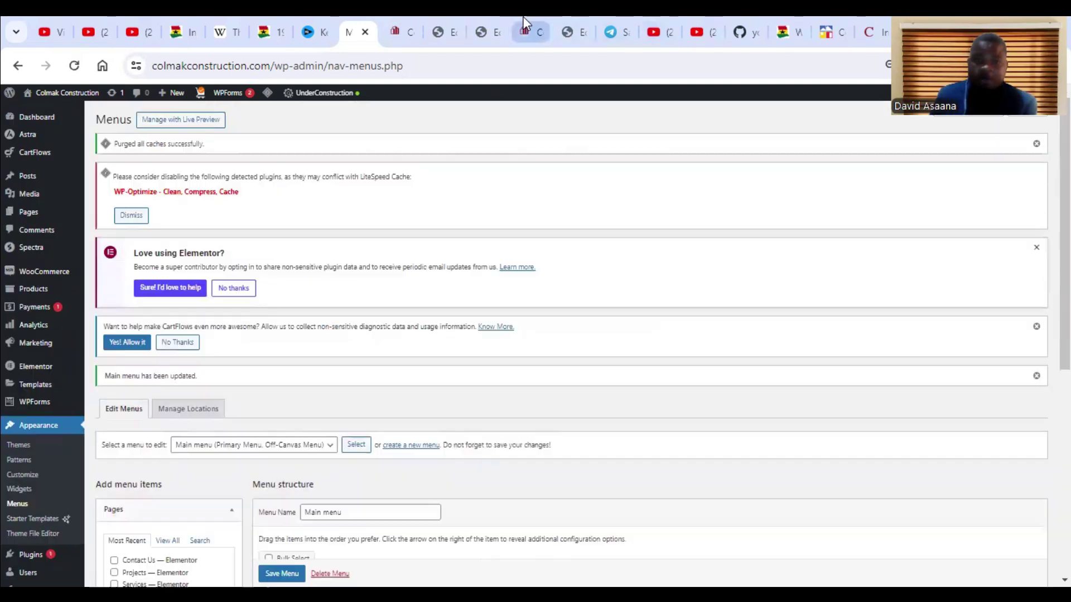
Step: Reload the live contact page to confirm SCHEDULE CONSULTATION appears after Contact Us
click(523, 16)
click(571, 15)
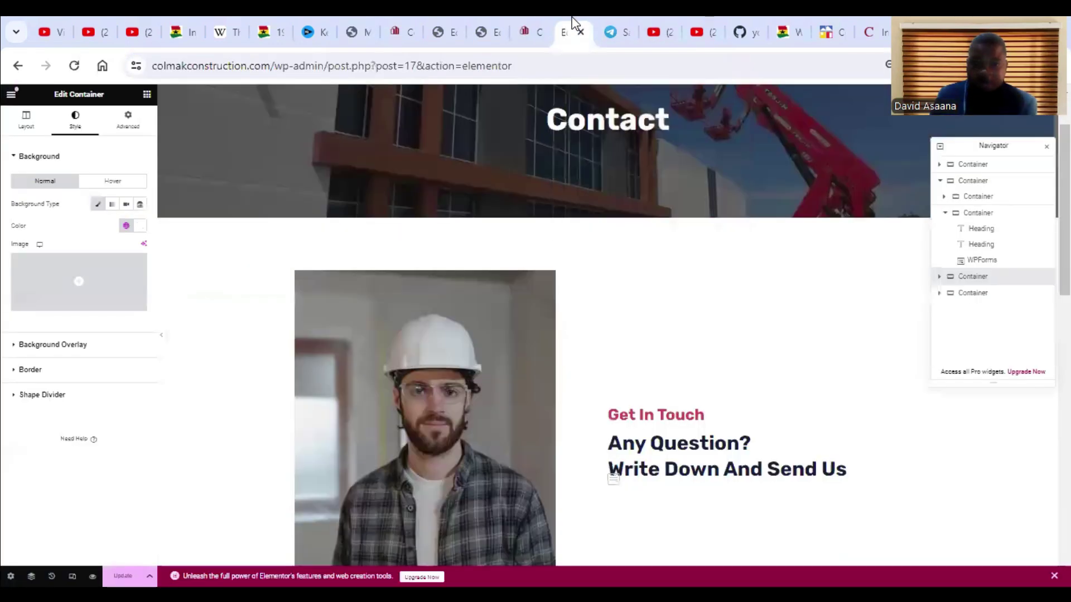
click(532, 16)
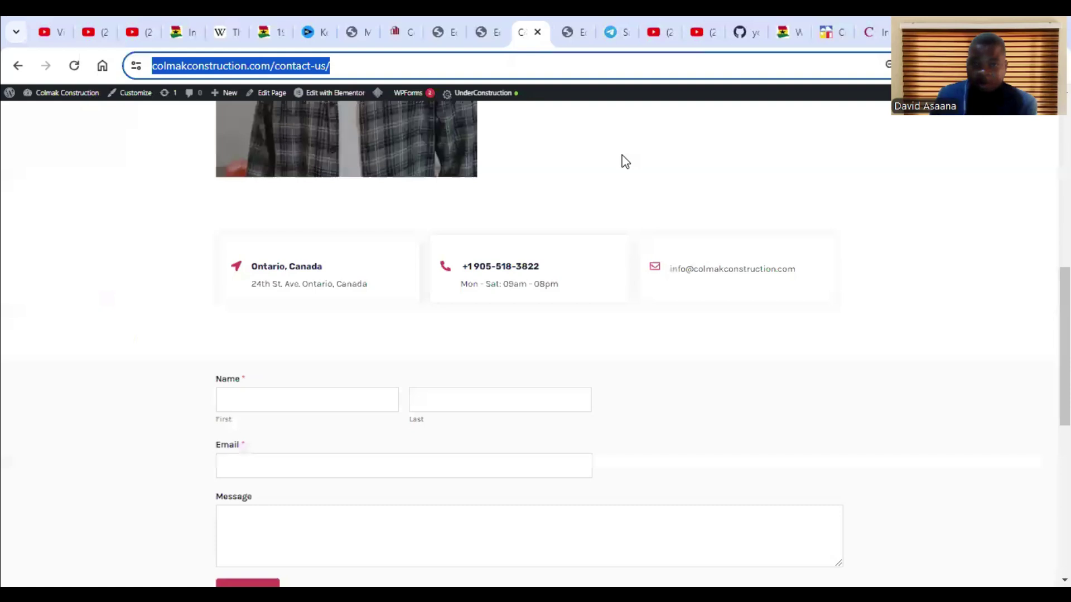
scroll(622, 155, up, 10)
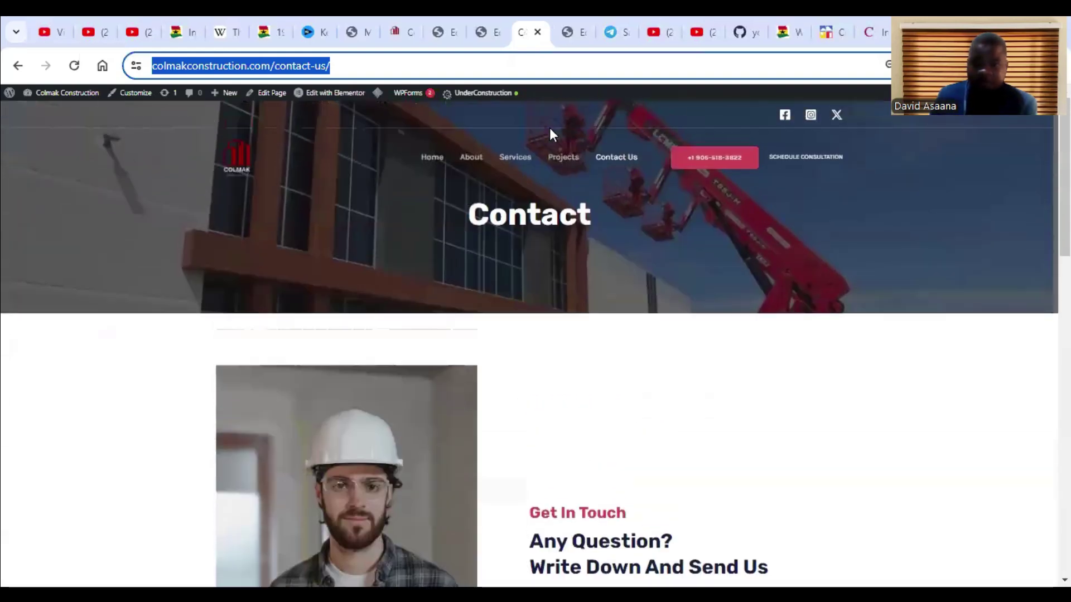
click(74, 66)
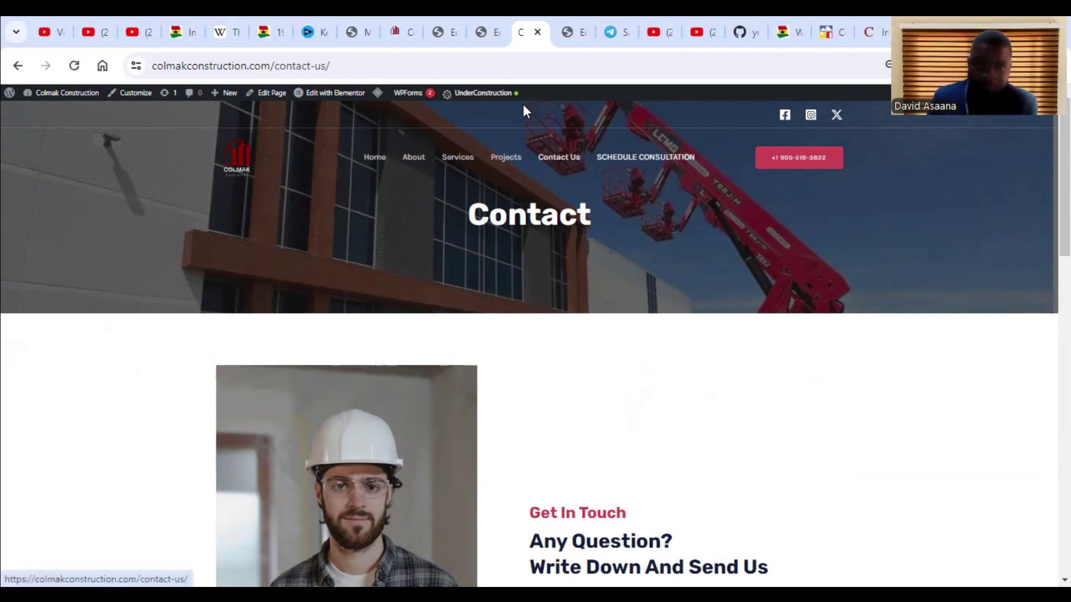
click(483, 22)
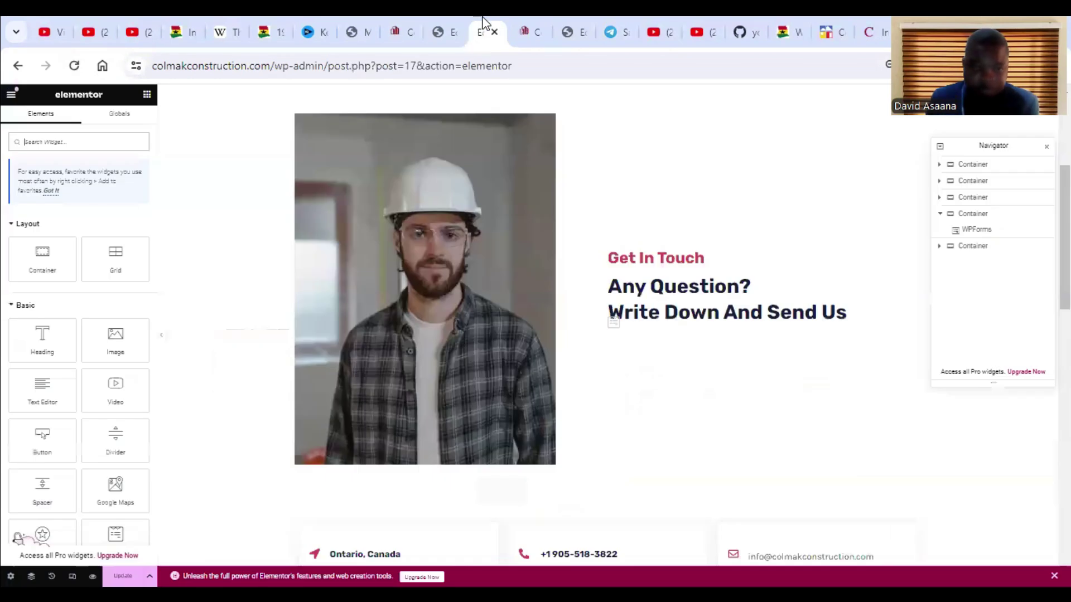
Step: Return to the Menus page and launch Appearance > Customize
click(353, 28)
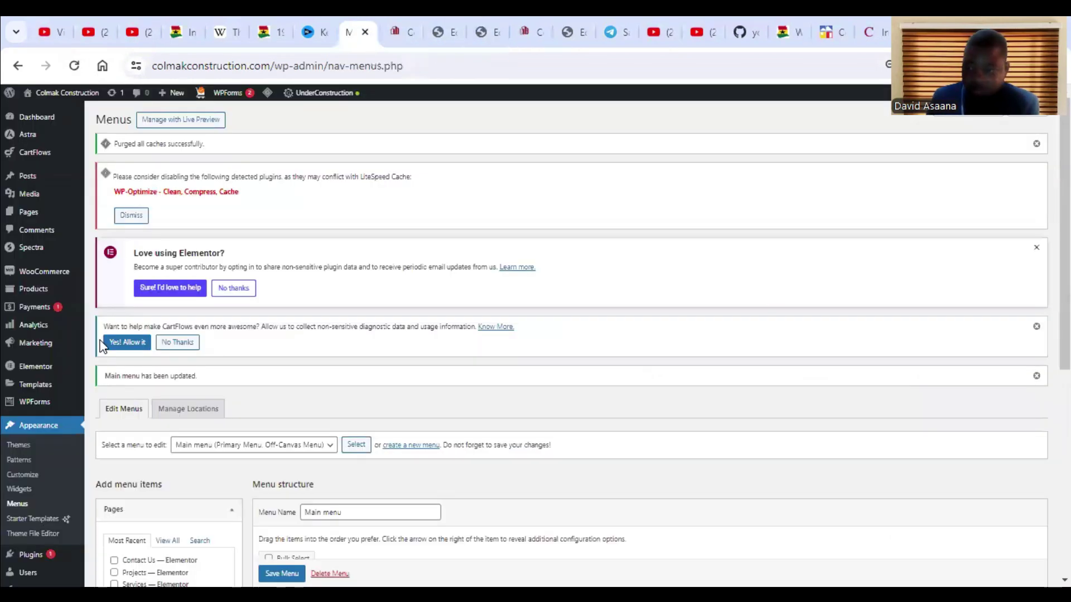
scroll(381, 366, down, 6)
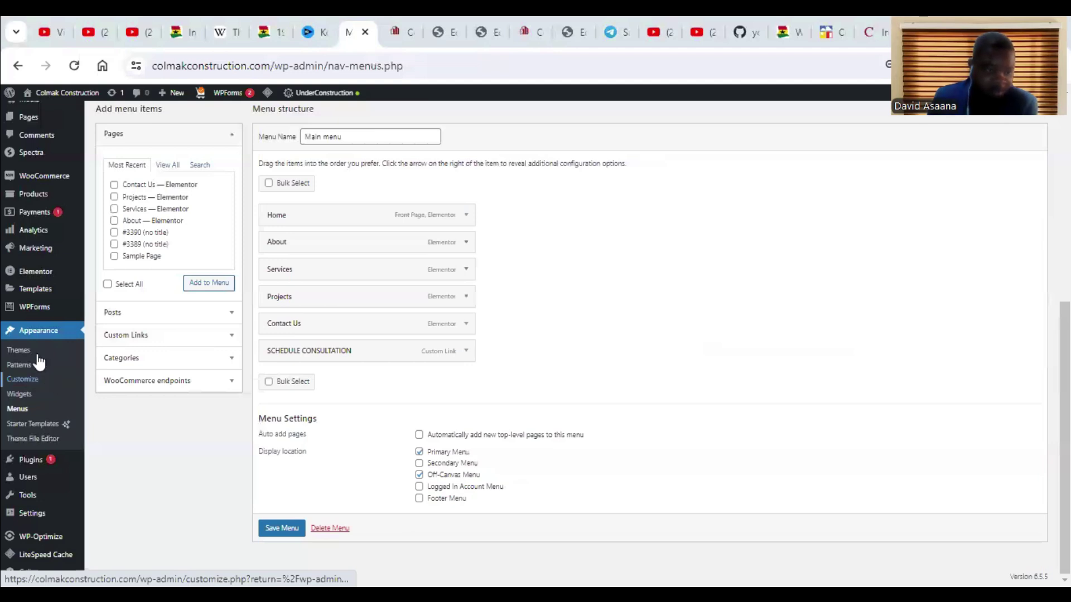
click(28, 380)
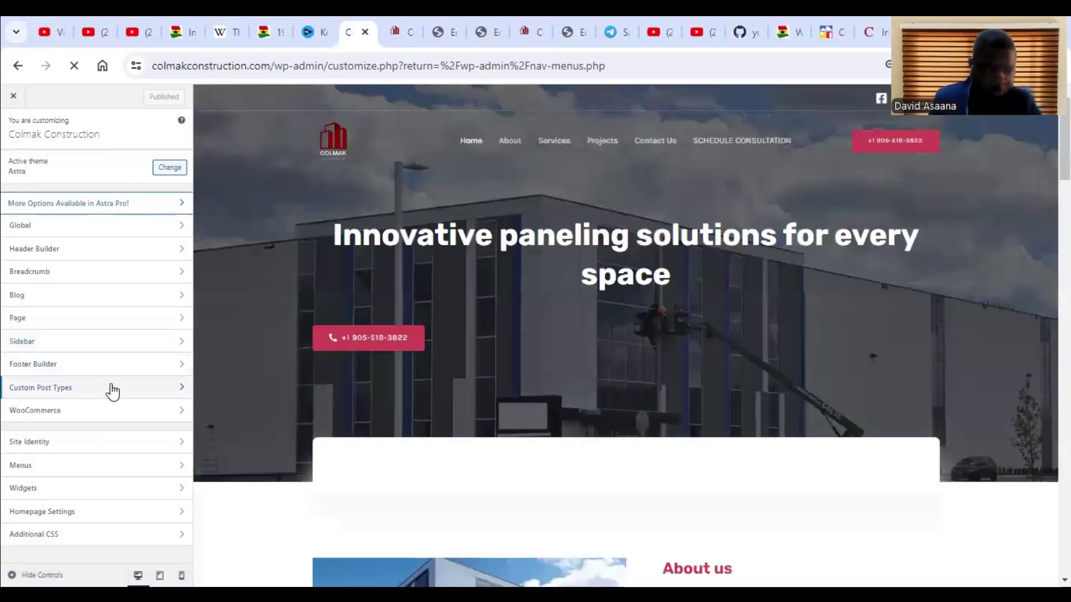
Step: Open the Customizer's Additional CSS panel and scroll to its empty code editor
click(66, 540)
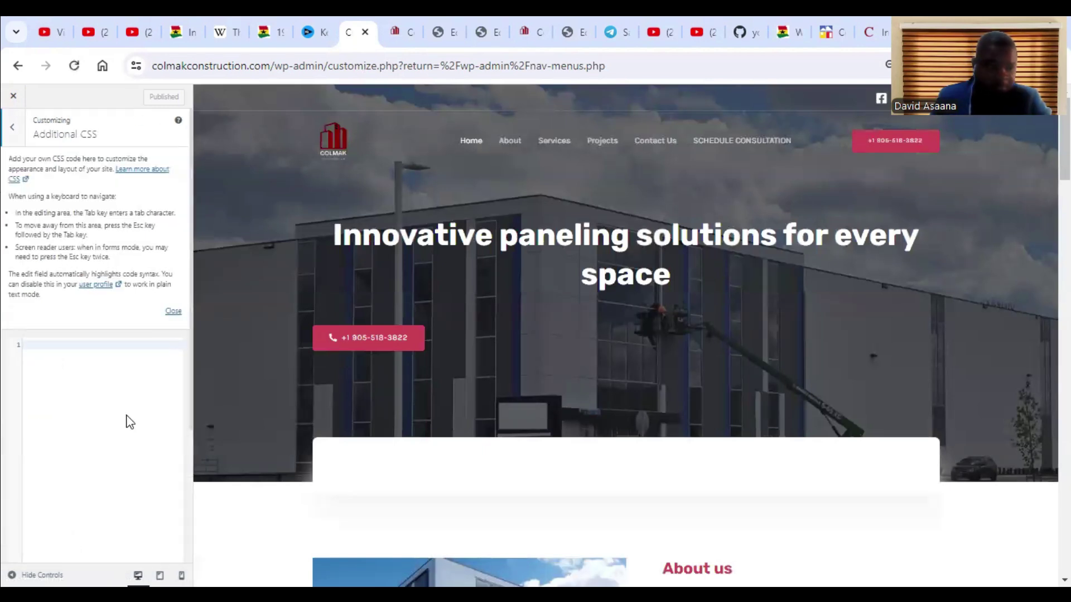
scroll(108, 406, down, 3)
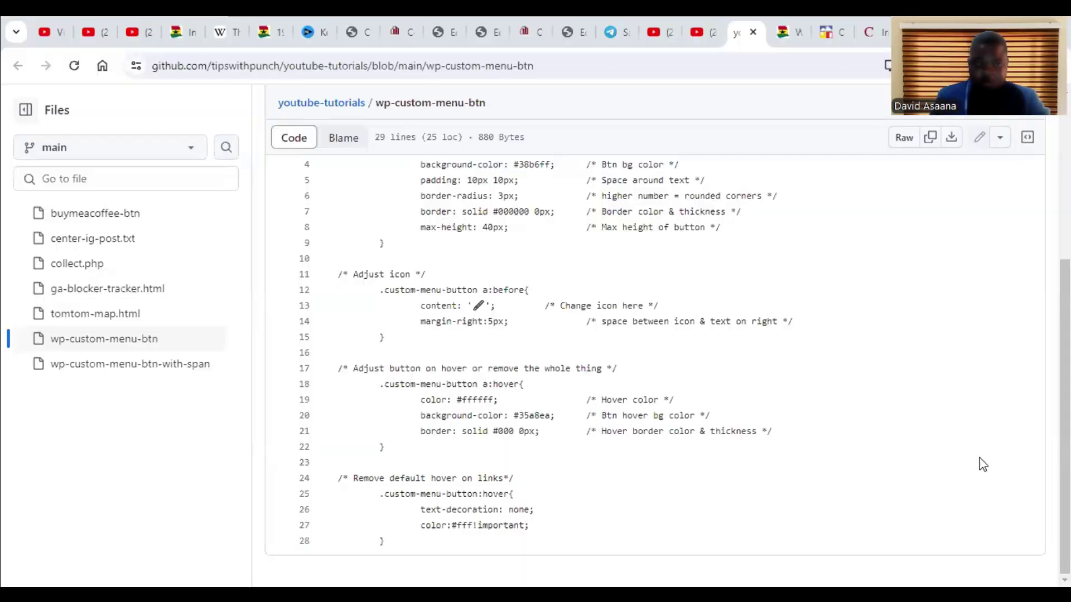
Step: Copy the entire wp-custom-menu-btn stylesheet from the GitHub file
scroll(513, 314, up, 3)
scroll(368, 289, down, 1)
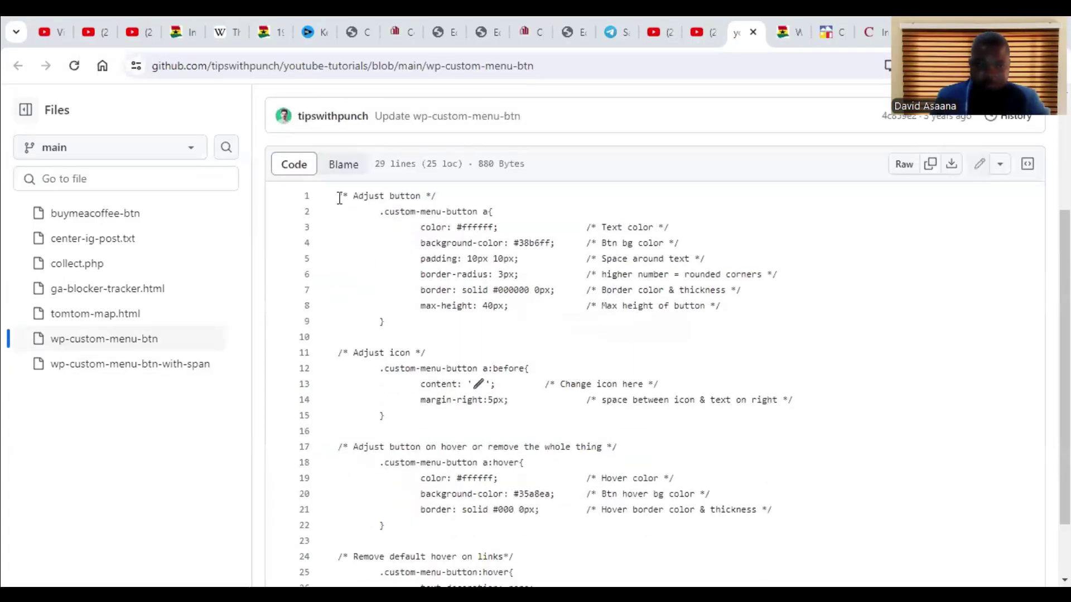
mouse_move(331, 195)
mouse_down()
mouse_move(583, 495)
mouse_move(391, 580)
mouse_up()
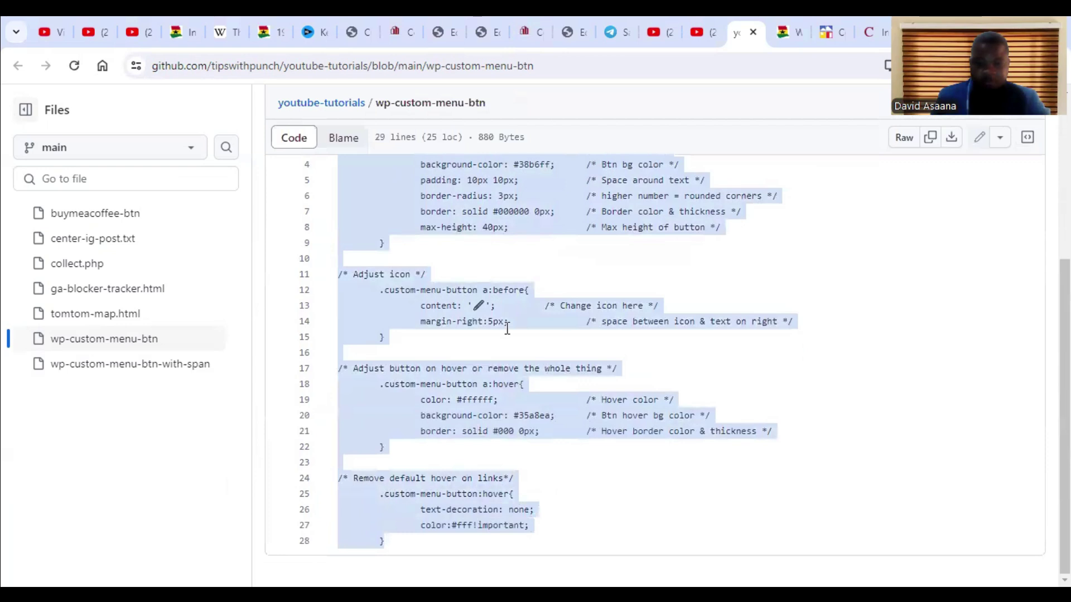
right_click(487, 305)
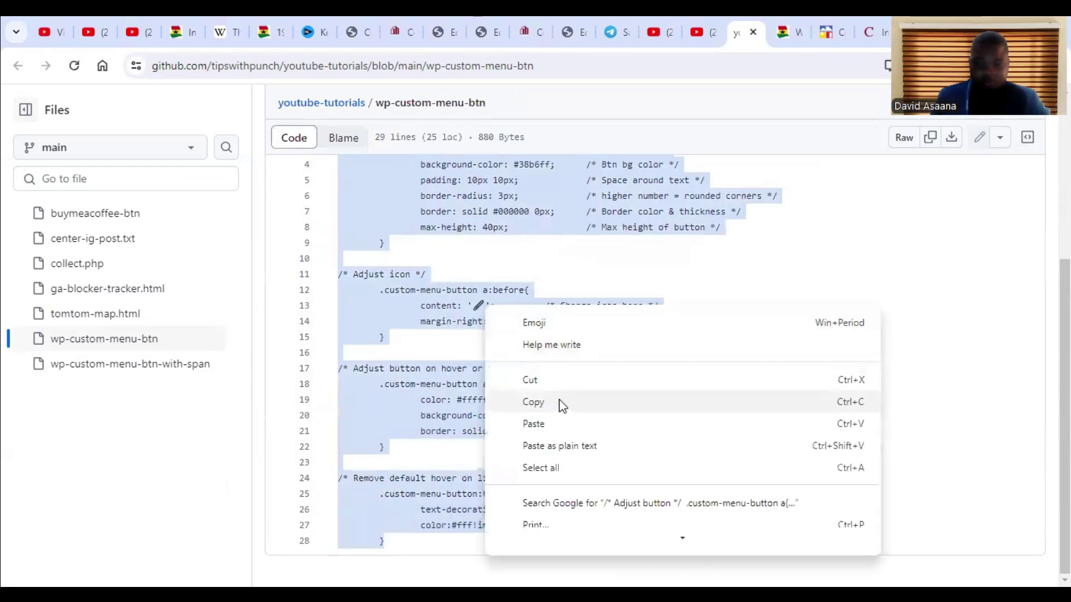
click(559, 403)
click(354, 29)
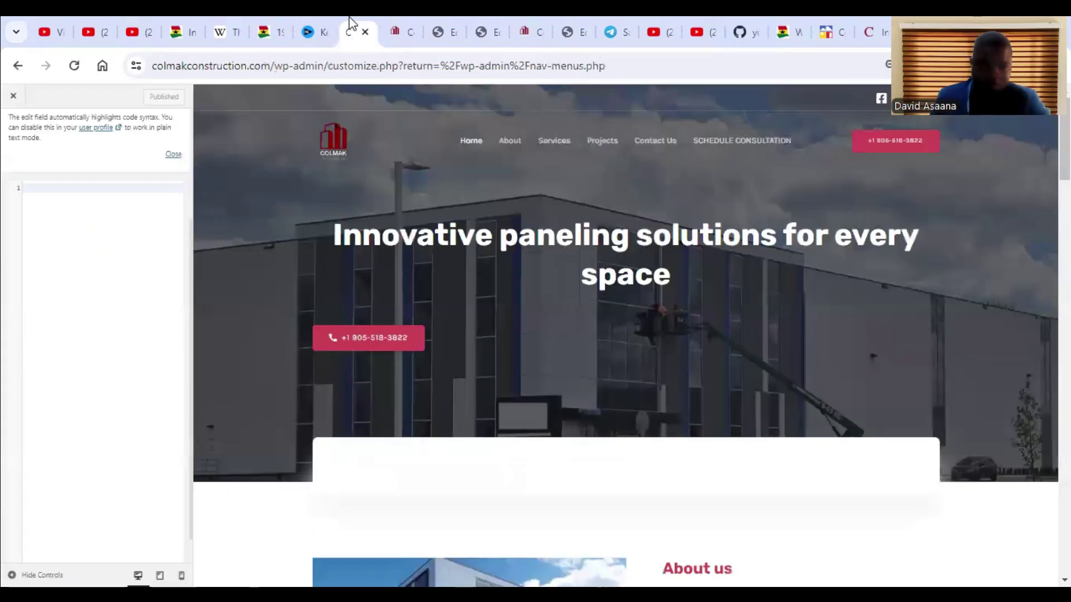
Step: Paste the copied custom-menu-button CSS into the empty Additional CSS editor
right_click(29, 202)
click(27, 200)
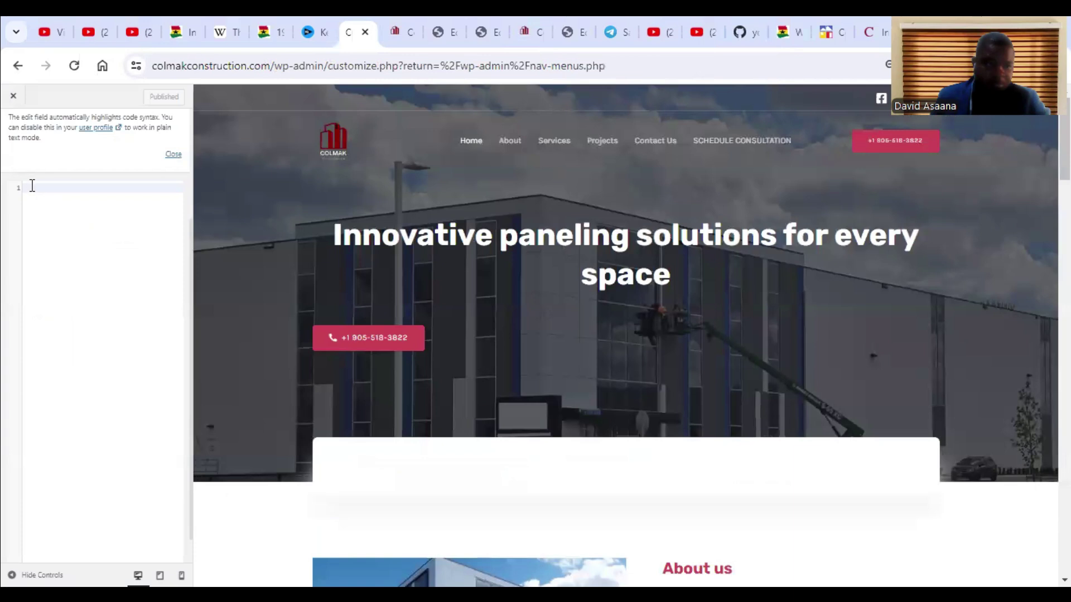
right_click(31, 186)
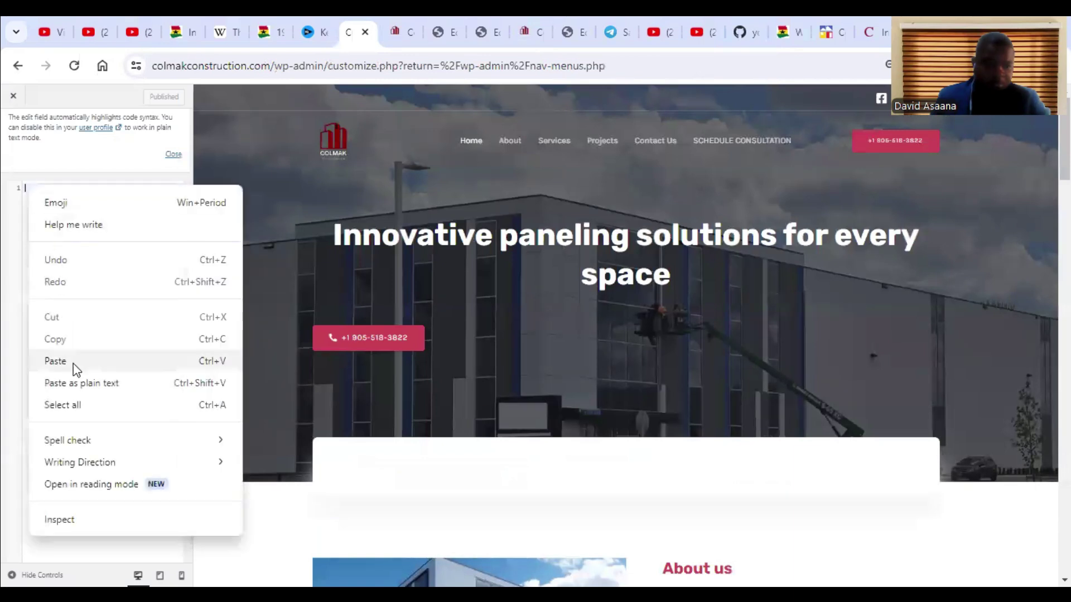
click(56, 361)
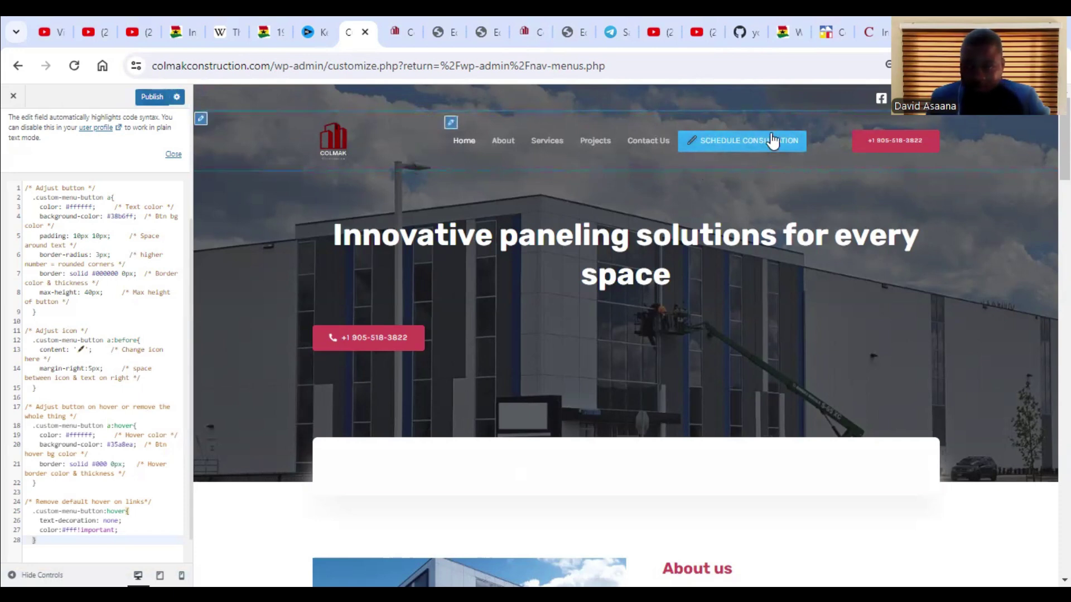
mouse_move(742, 141)
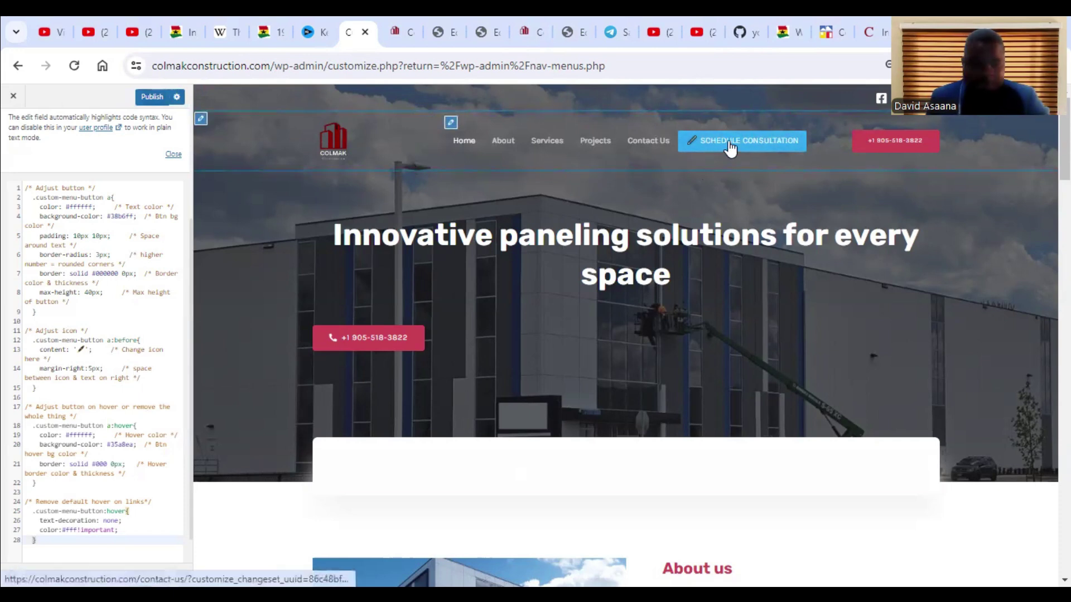
Step: Publish the custom-menu-button CSS, then place the cursor at the icon rules near line 13
click(154, 98)
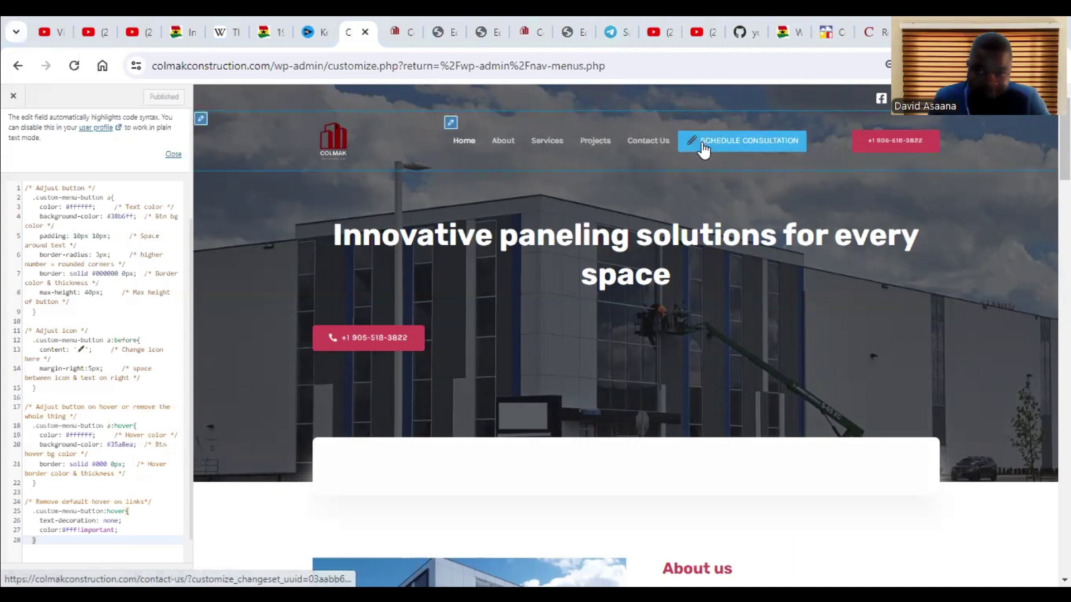
click(87, 350)
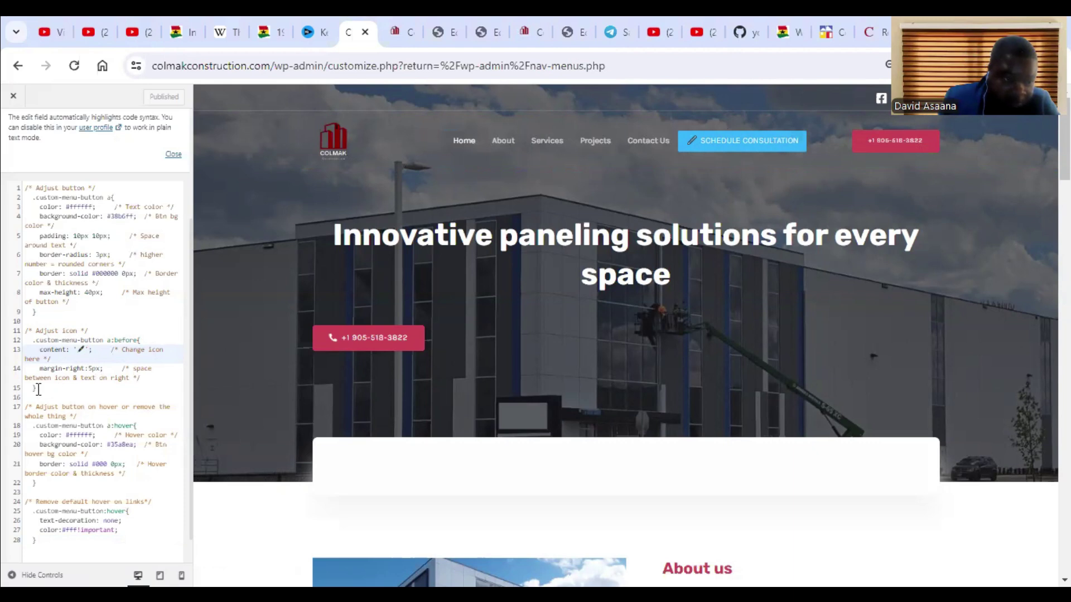
Step: Delete the Adjust icon rules (lines 11–15), republish, and check the live site
drag(39, 389, 23, 330)
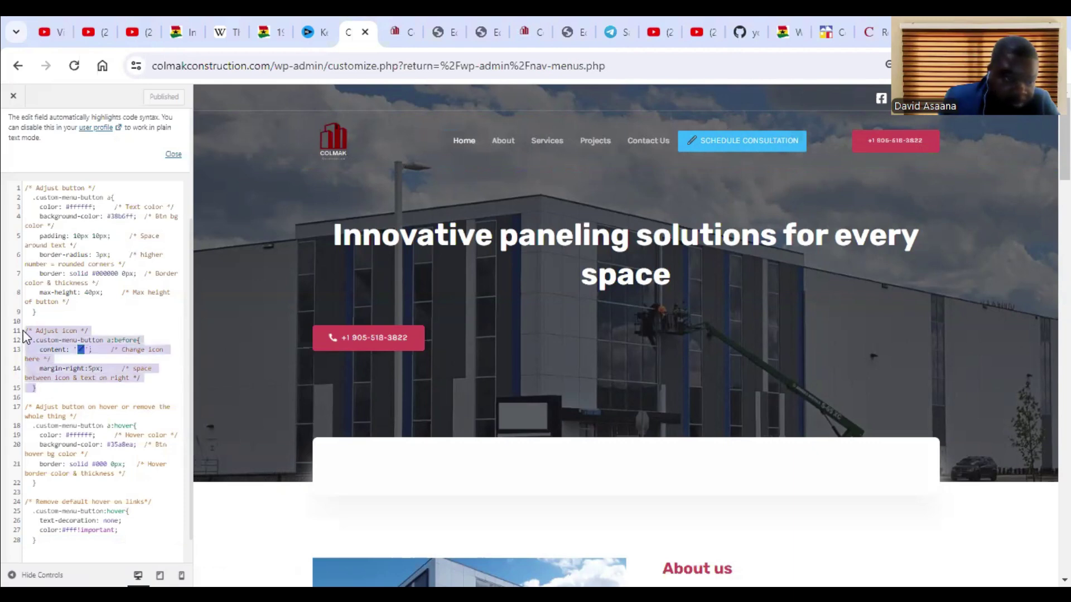
key(BackSpace)
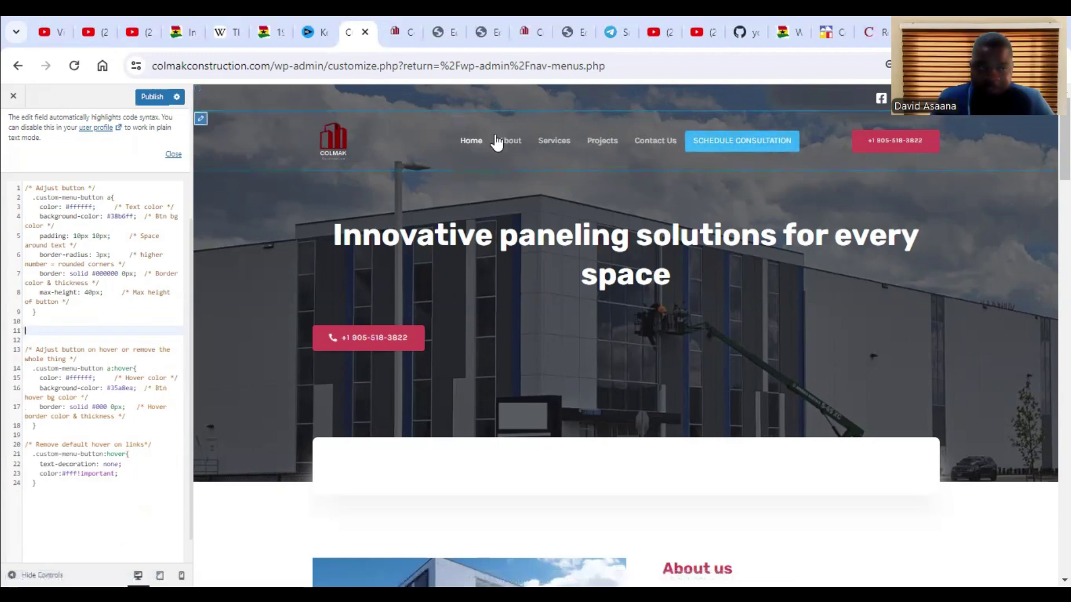
click(154, 98)
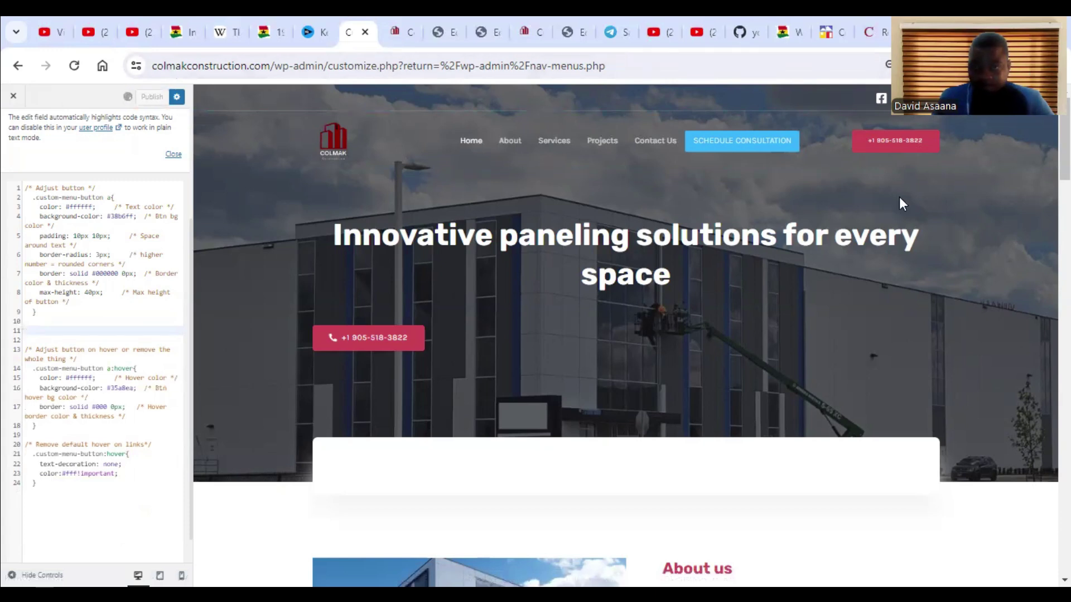
key(ctrl+Tab)
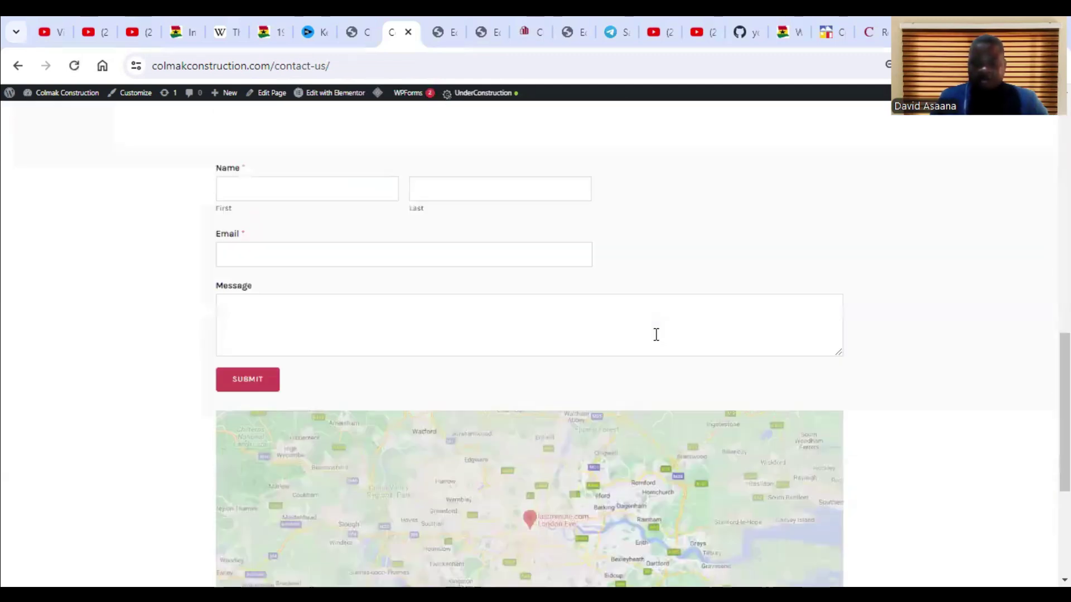
Step: Scroll through the contact-us page to view its message form, location details and map
scroll(401, 256, up, 4)
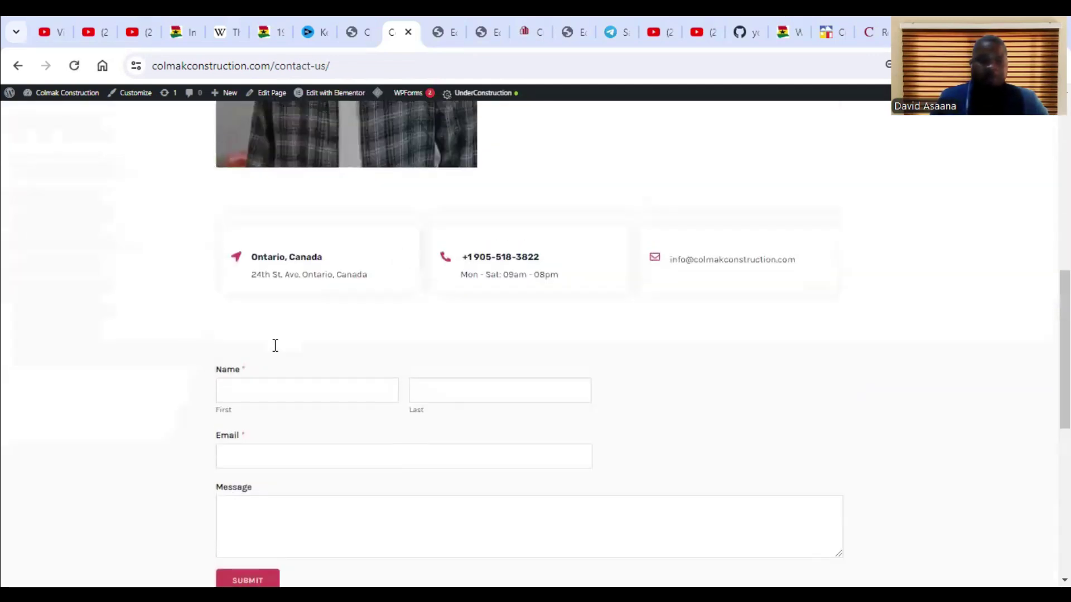
scroll(490, 256, down, 1)
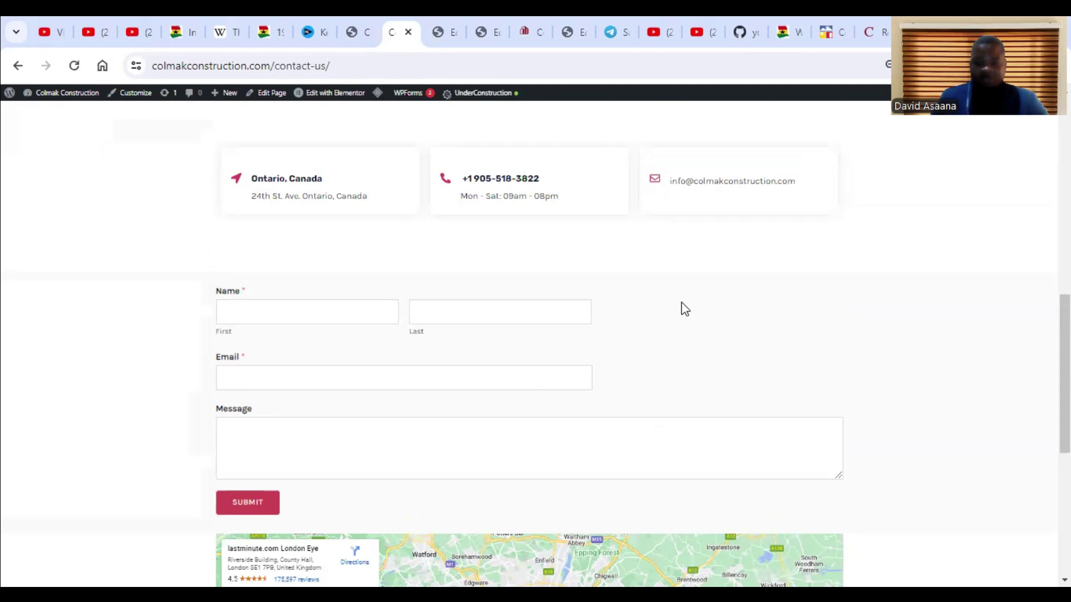
scroll(437, 284, up, 1)
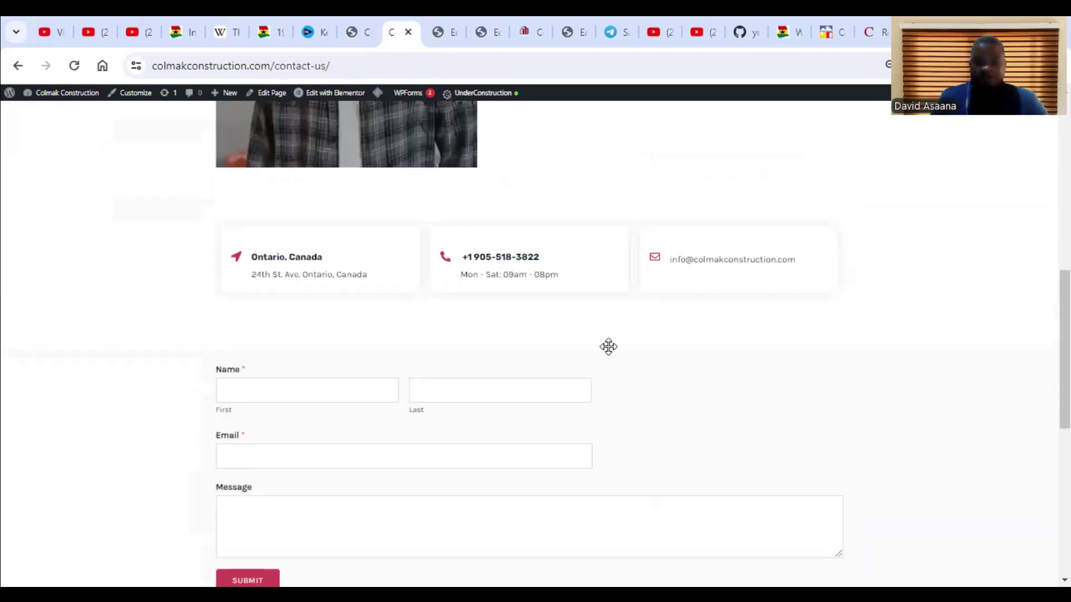